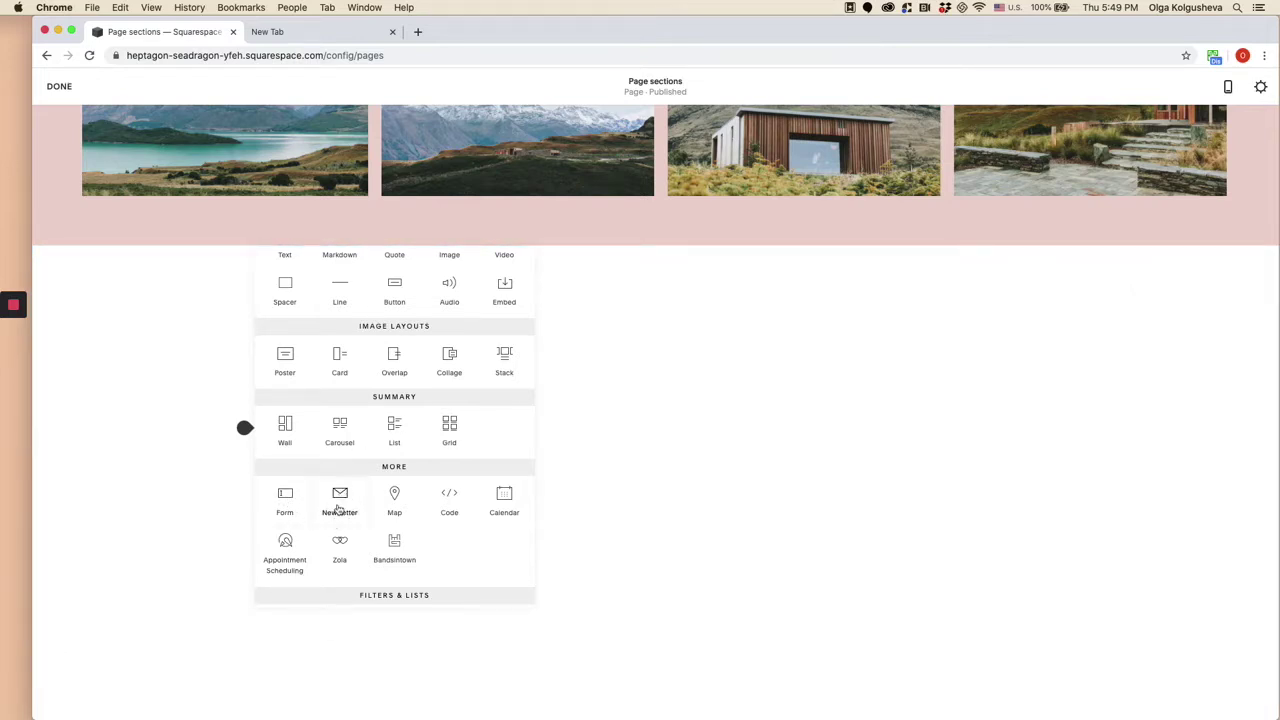
# Add a Newsletter block from the More category of the Add Block menu.
pyautogui.click(338, 509)
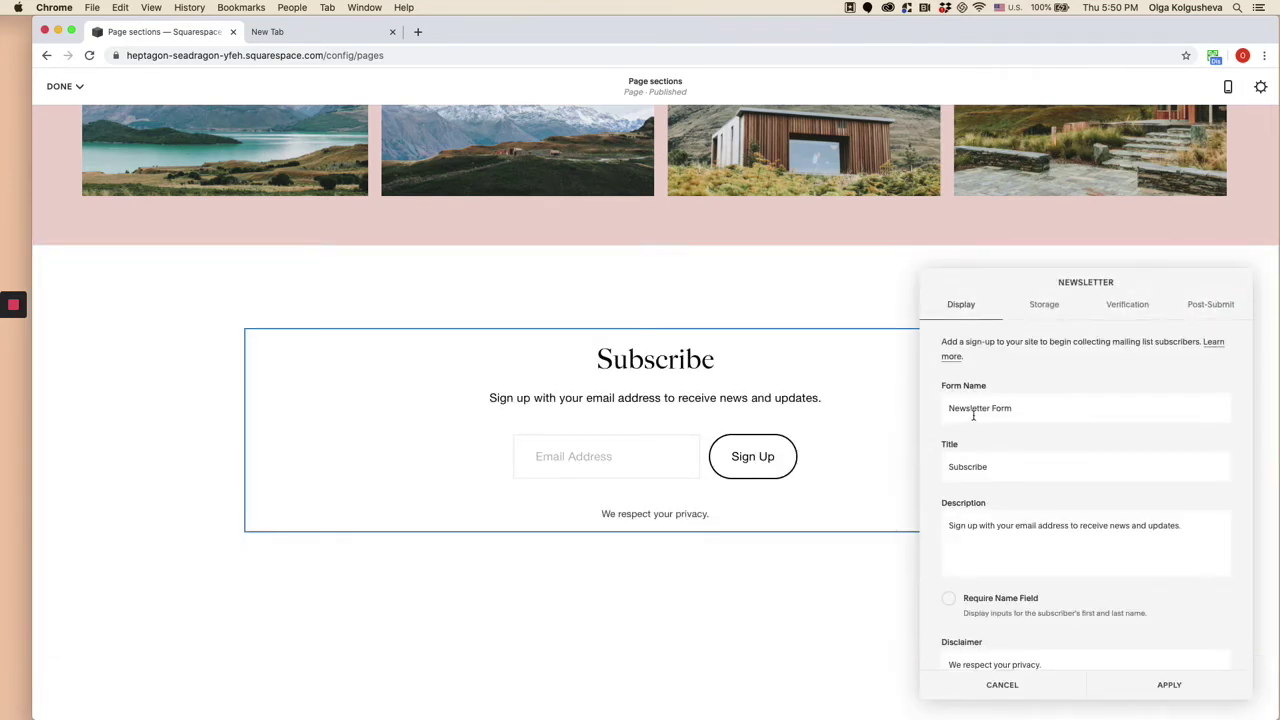
# Select the form name, Subscribe title and description text in the Display settings.
pyautogui.click(1019, 408)
pyautogui.moveTo(1024, 408); pyautogui.dragTo(953, 407)
pyautogui.moveTo(995, 471); pyautogui.dragTo(946, 471)
pyautogui.moveTo(950, 525); pyautogui.dragTo(1058, 525)
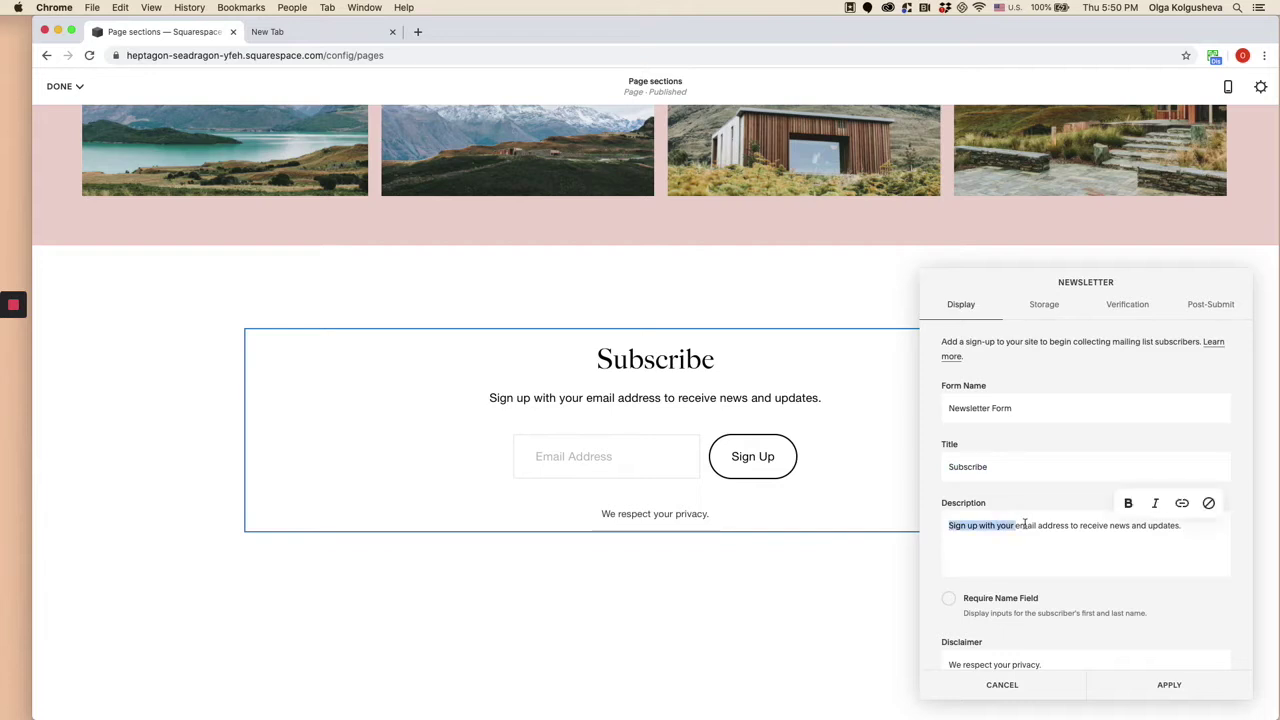
pyautogui.click(1011, 559)
pyautogui.scroll(-2, 980, 588)
# Require subscribers' first and last names, then check the Sign Up label and Storage tab.
pyautogui.click(950, 529)
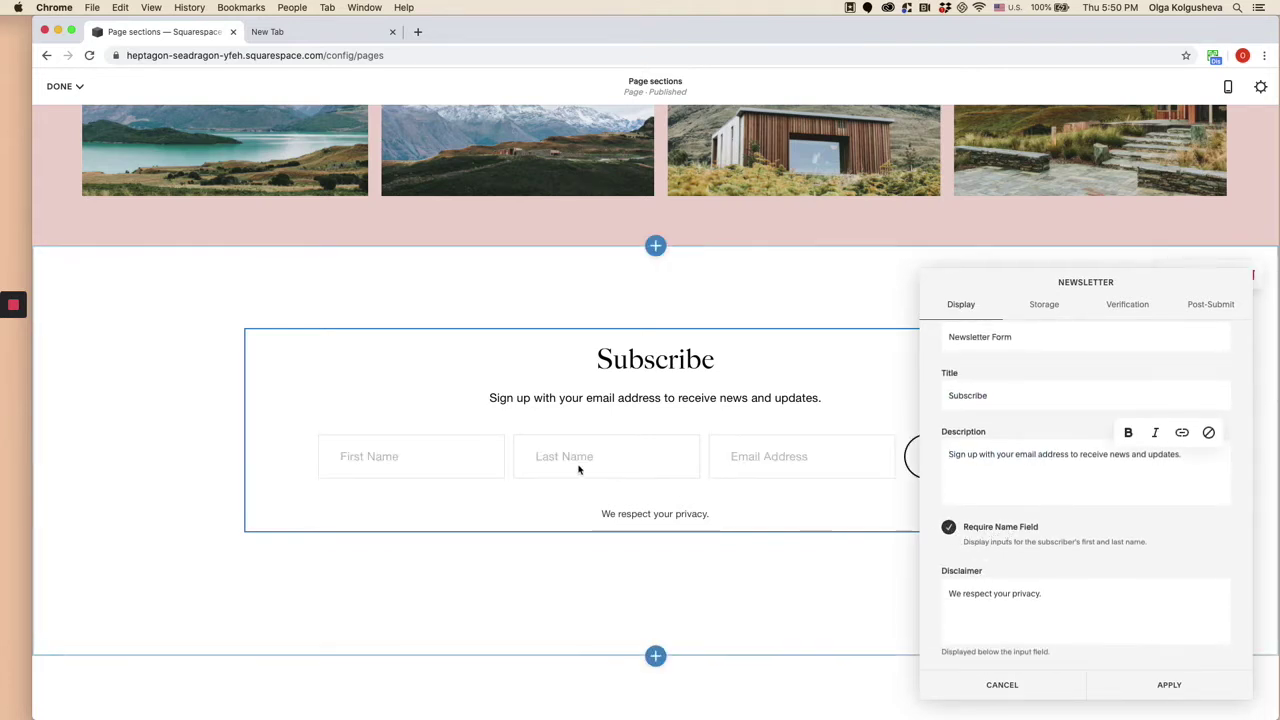
pyautogui.moveTo(726, 484)
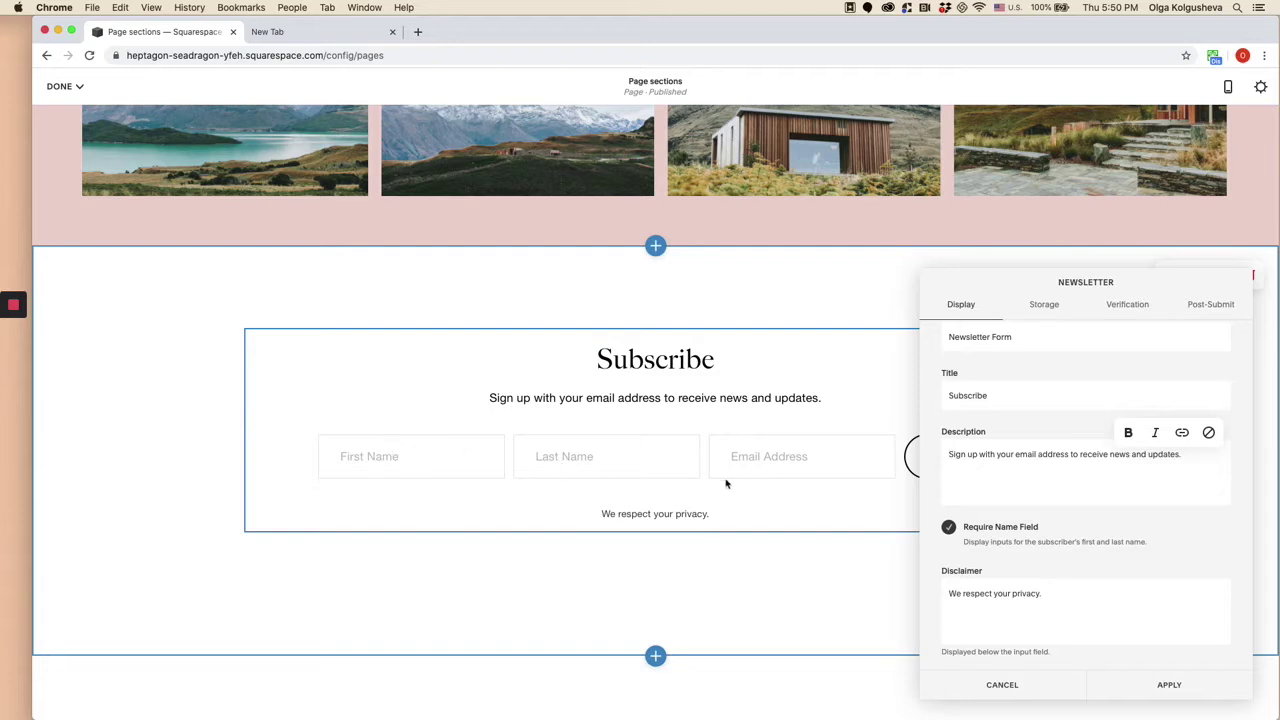
pyautogui.scroll(-2, 930, 530)
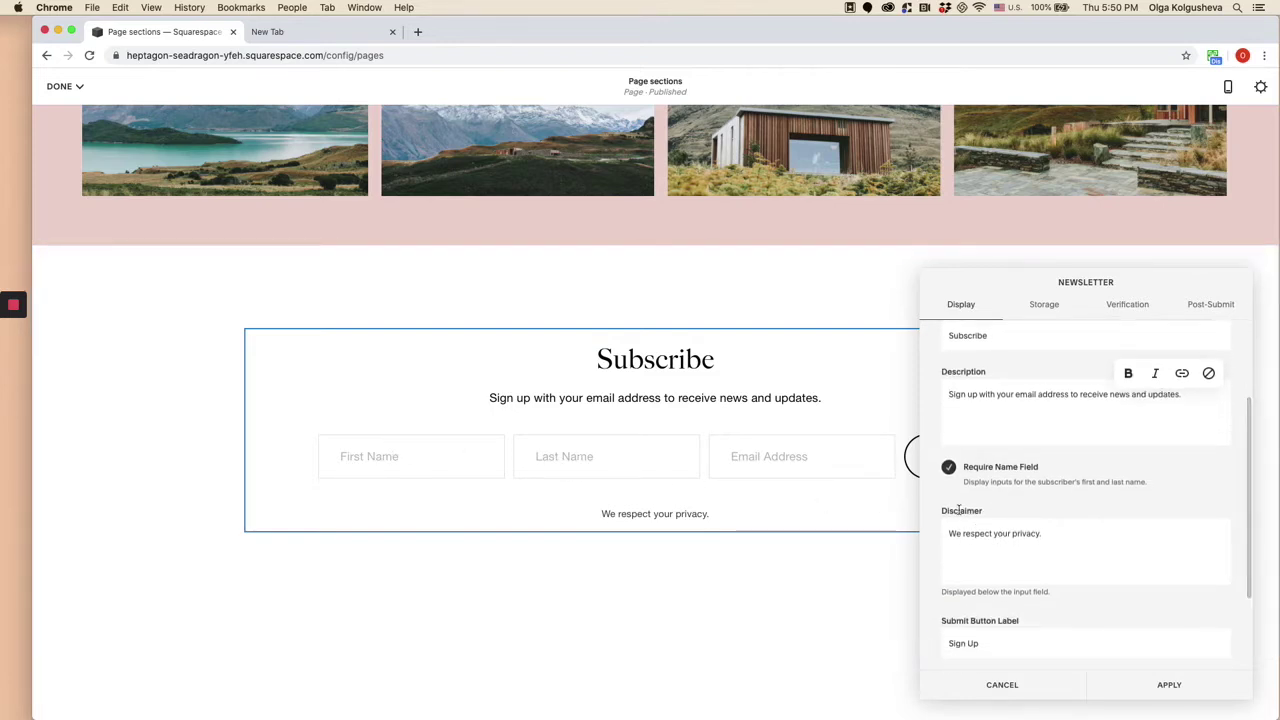
pyautogui.click(986, 630)
pyautogui.moveTo(991, 642); pyautogui.dragTo(945, 642)
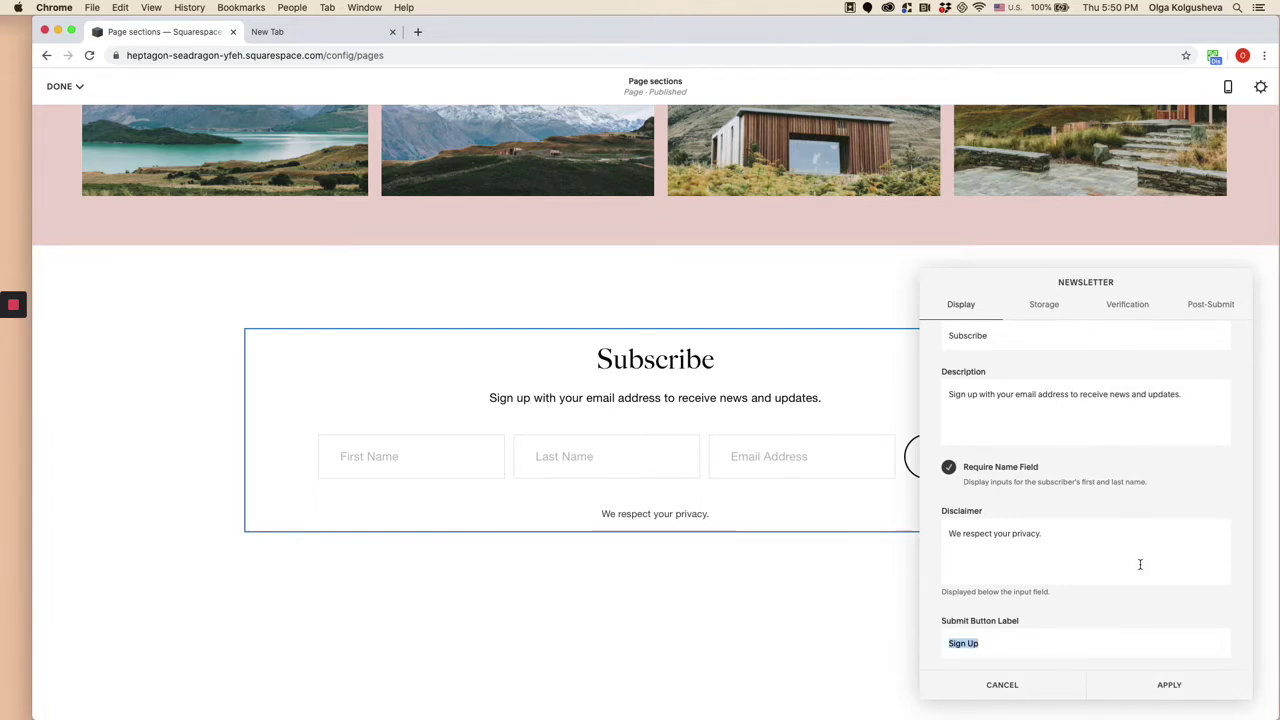
pyautogui.click(1057, 308)
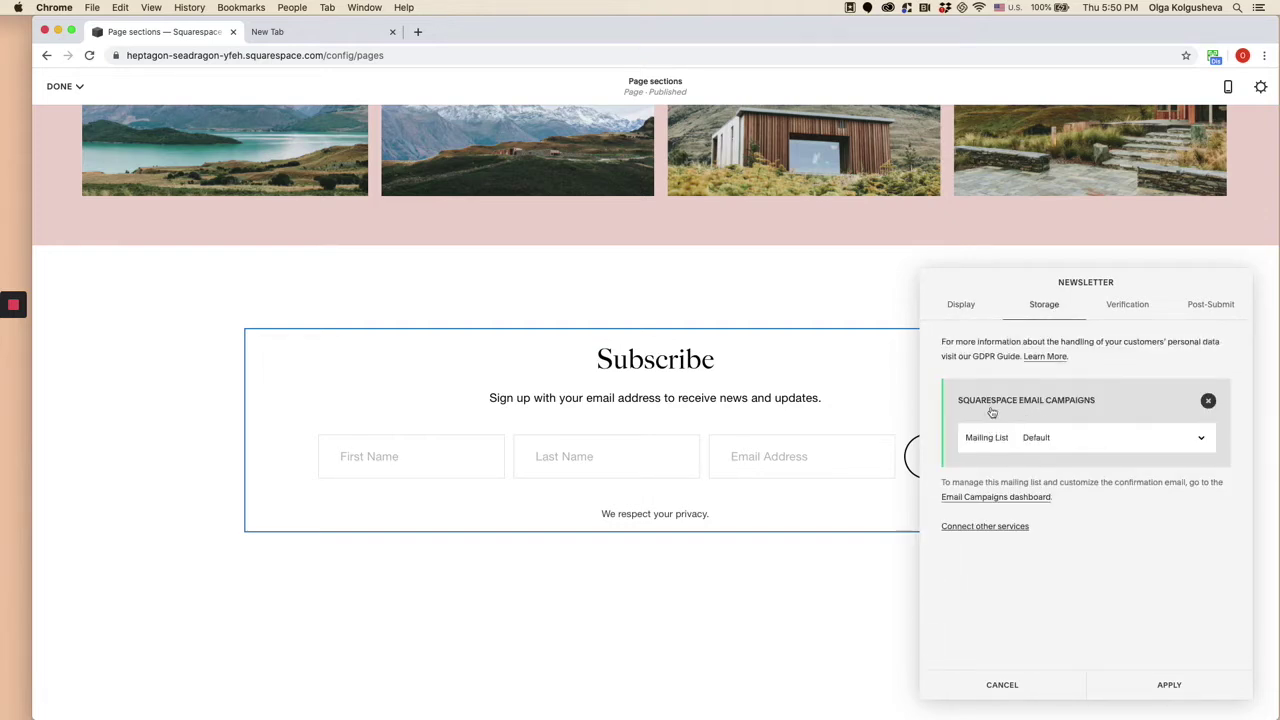
# Expand Connect other services and scroll through MailChimp, Zapier and Google Drive.
pyautogui.click(962, 527)
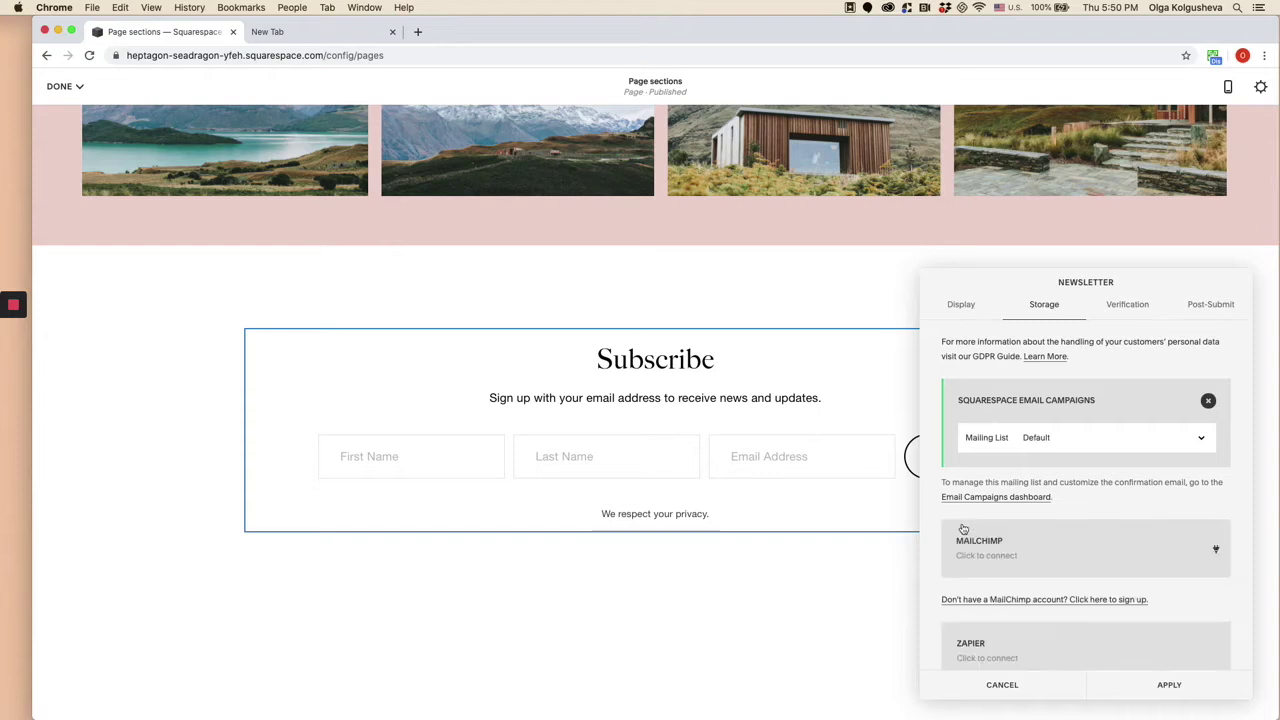
pyautogui.scroll(-2, 985, 514)
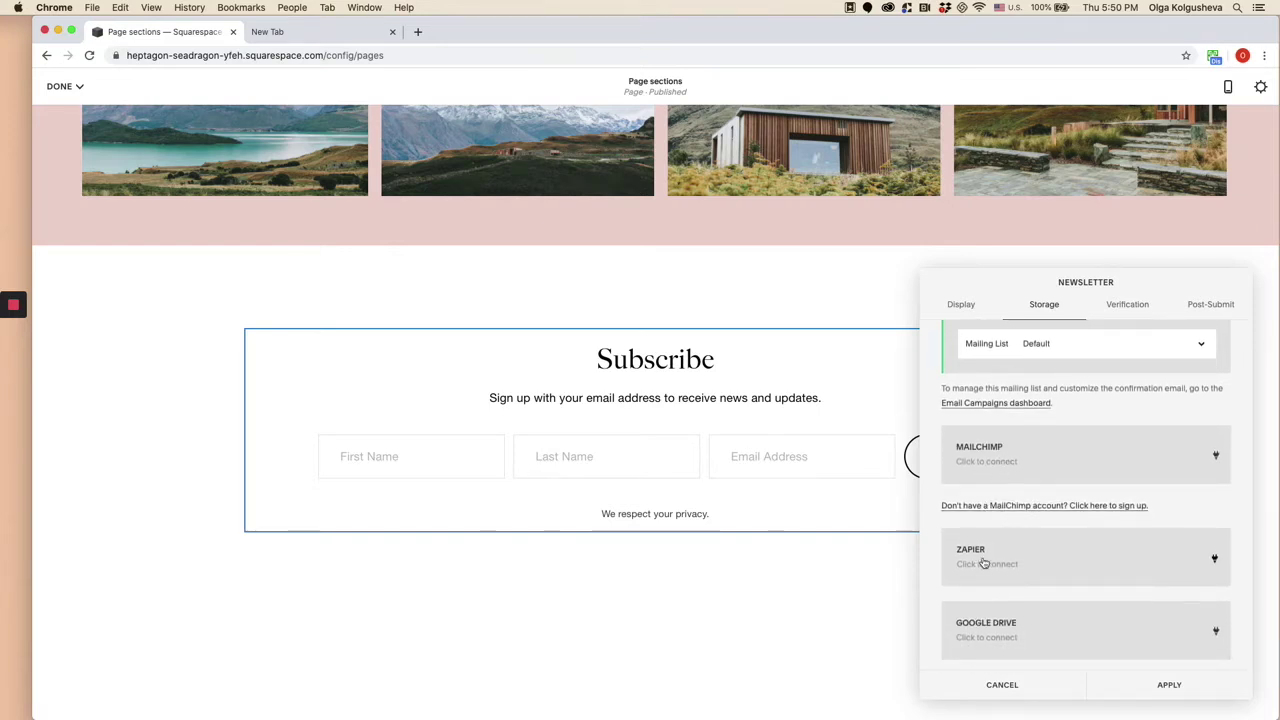
pyautogui.scroll(1, 1006, 506)
pyautogui.scroll(1, 1006, 506)
pyautogui.scroll(-2, 1006, 506)
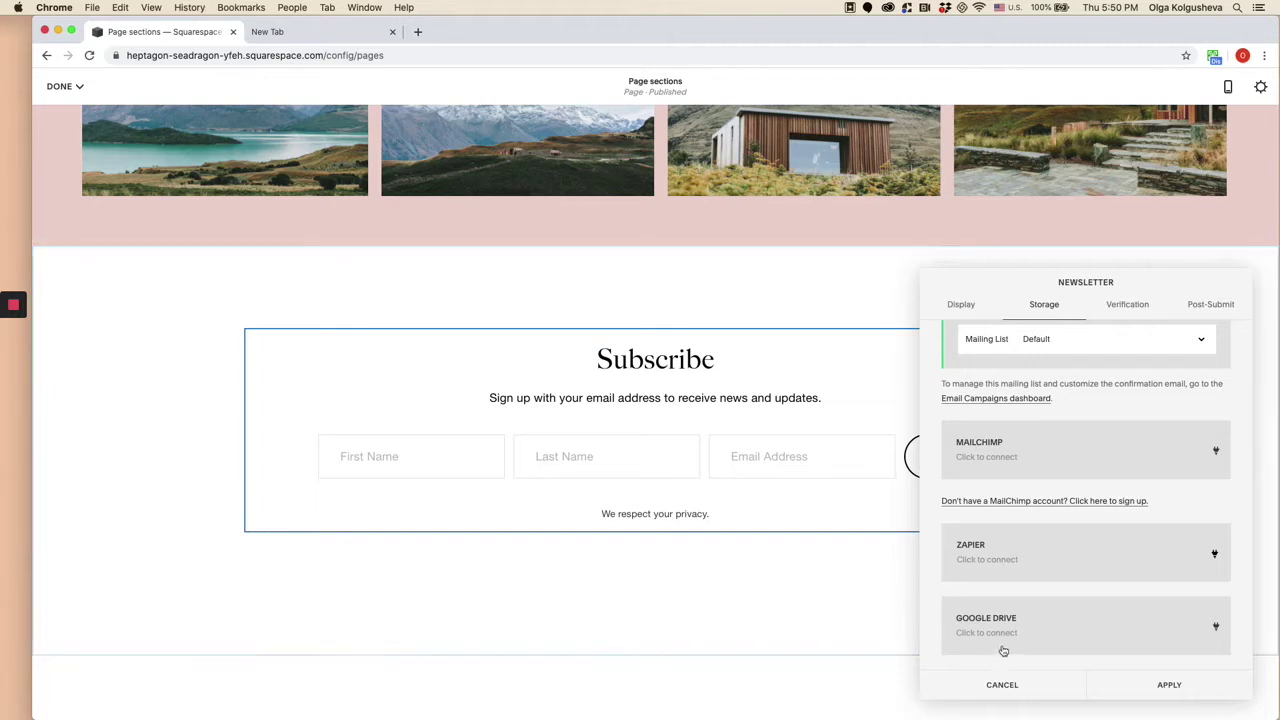
# Review the Verification tab's confirmation email and reCAPTCHA key settings.
pyautogui.click(1119, 306)
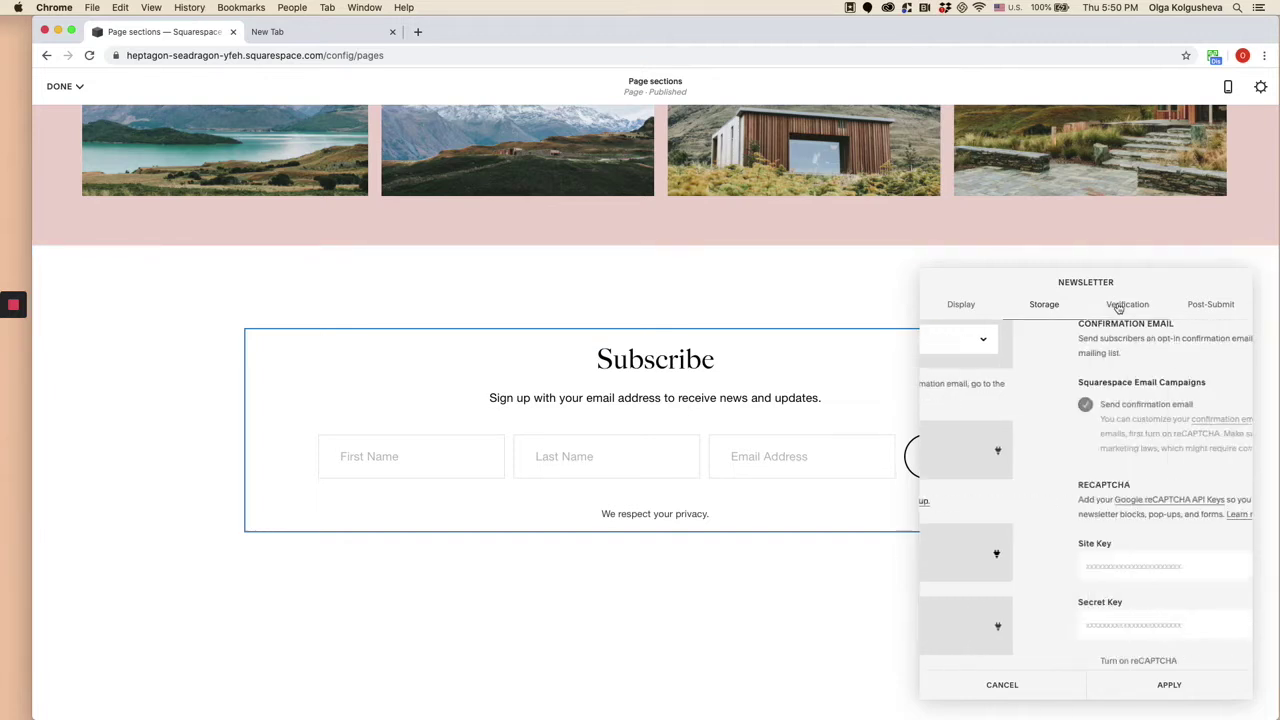
pyautogui.scroll(2, 1031, 392)
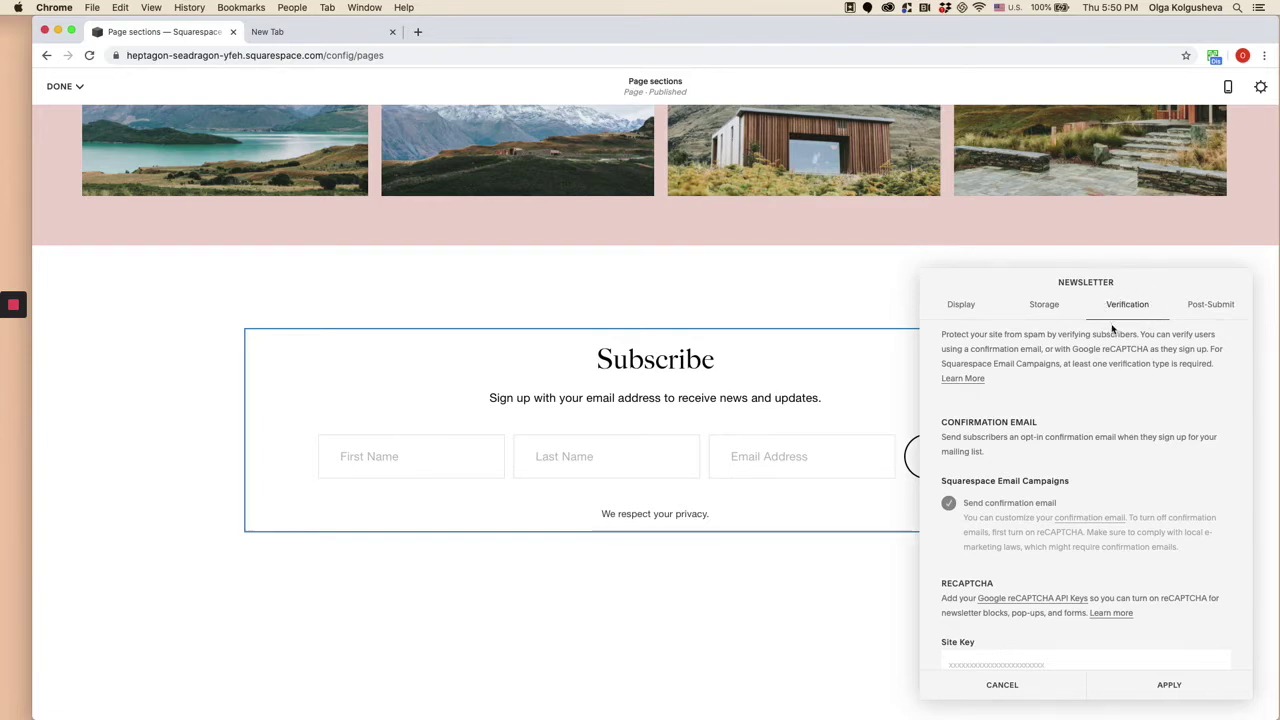
pyautogui.scroll(-1, 1001, 446)
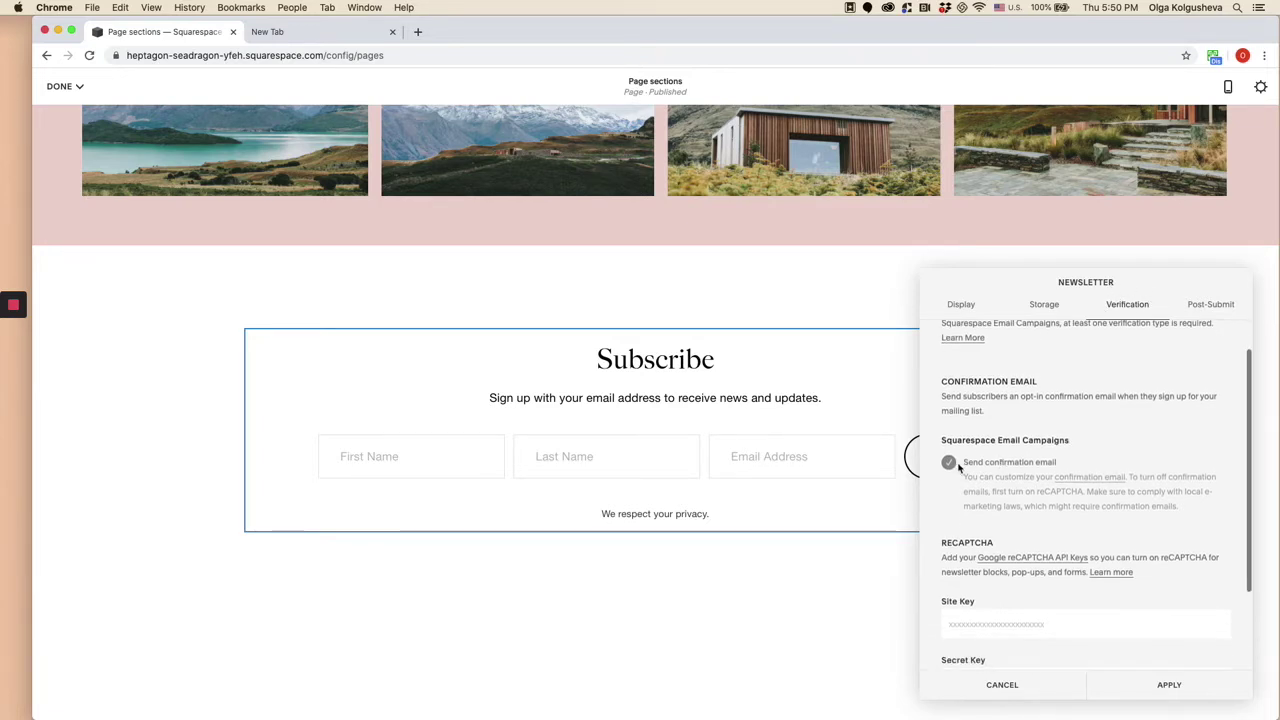
pyautogui.scroll(-3, 1031, 474)
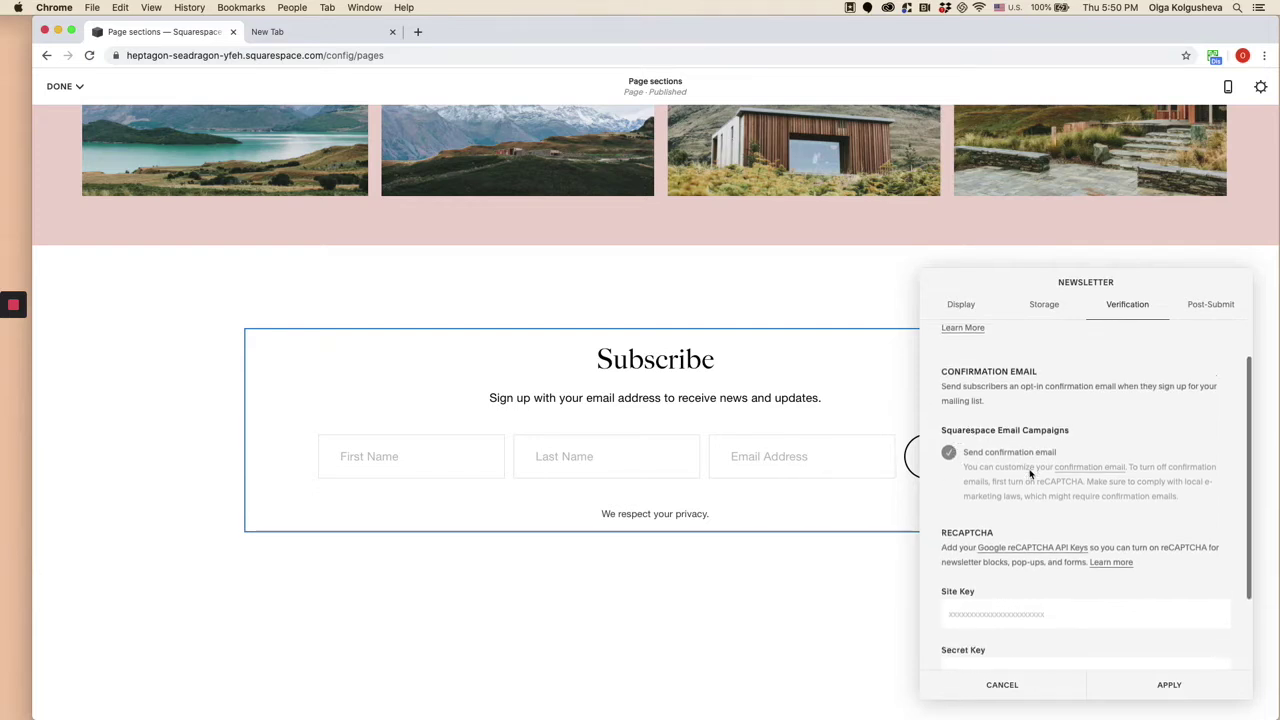
pyautogui.scroll(-2, 958, 522)
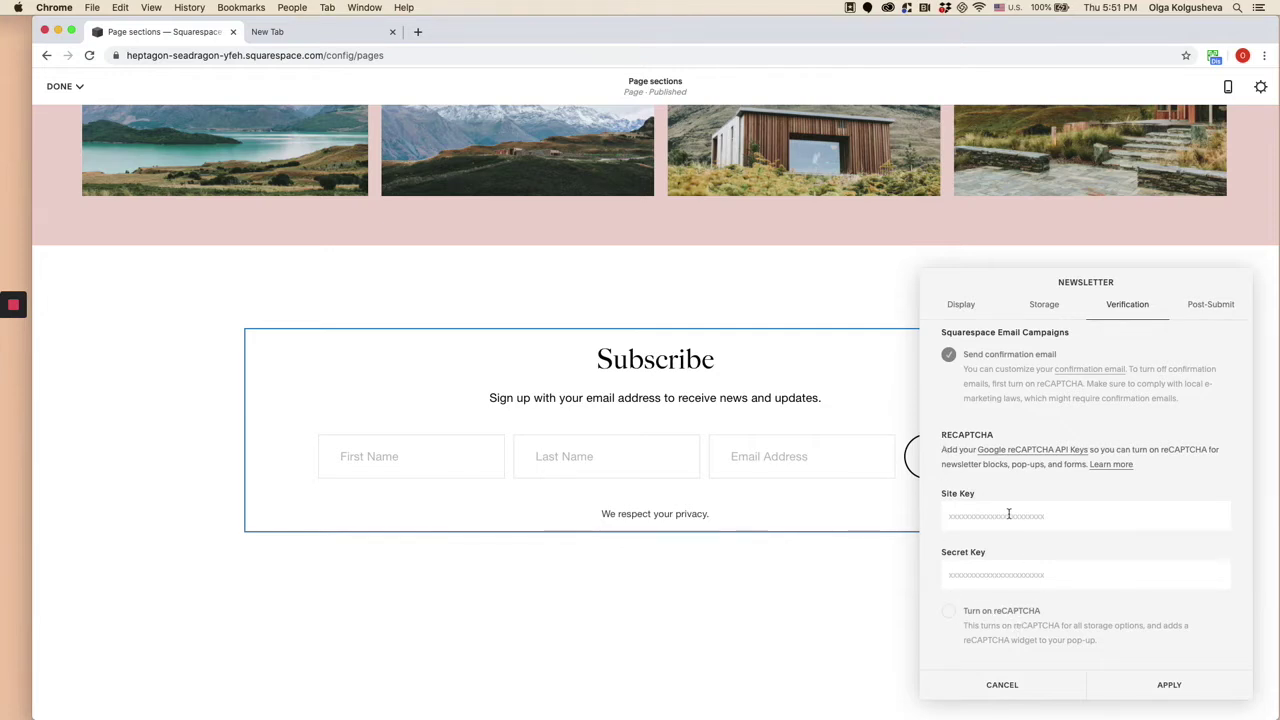
pyautogui.scroll(3, 1008, 514)
# Check the Post-Submit settings, leaving the redirect URL empty.
pyautogui.click(1209, 307)
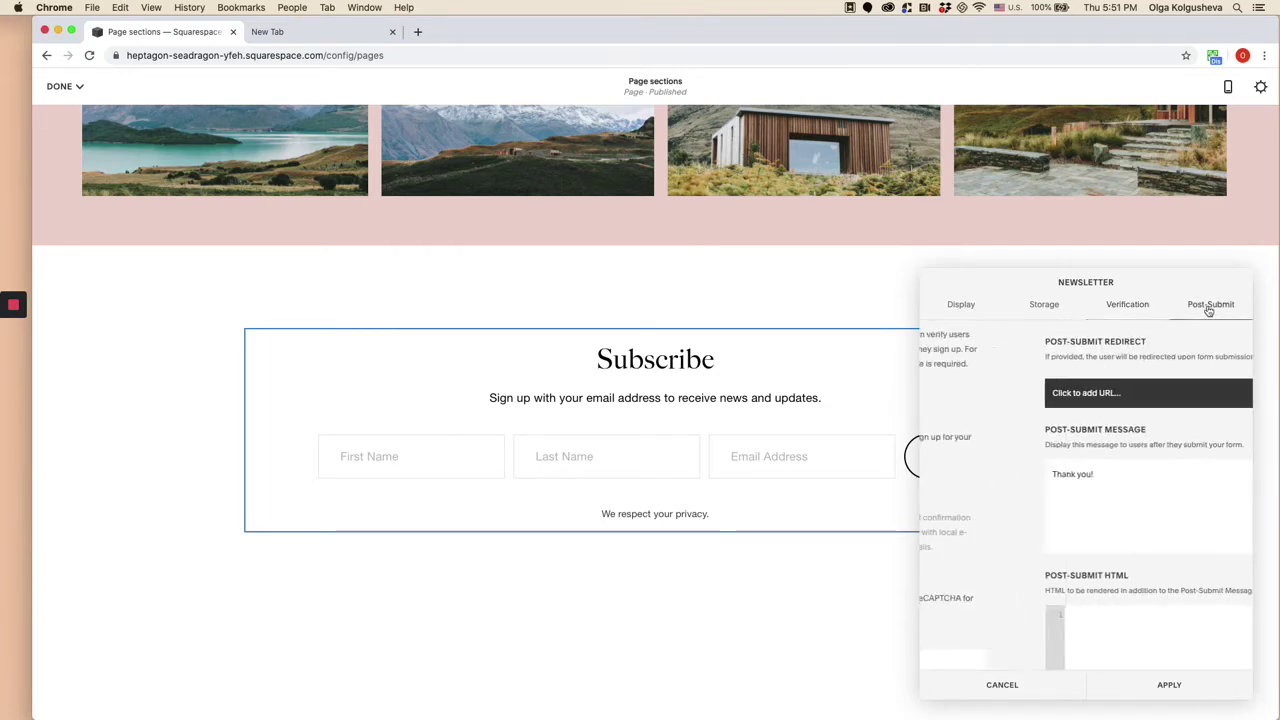
pyautogui.click(1056, 400)
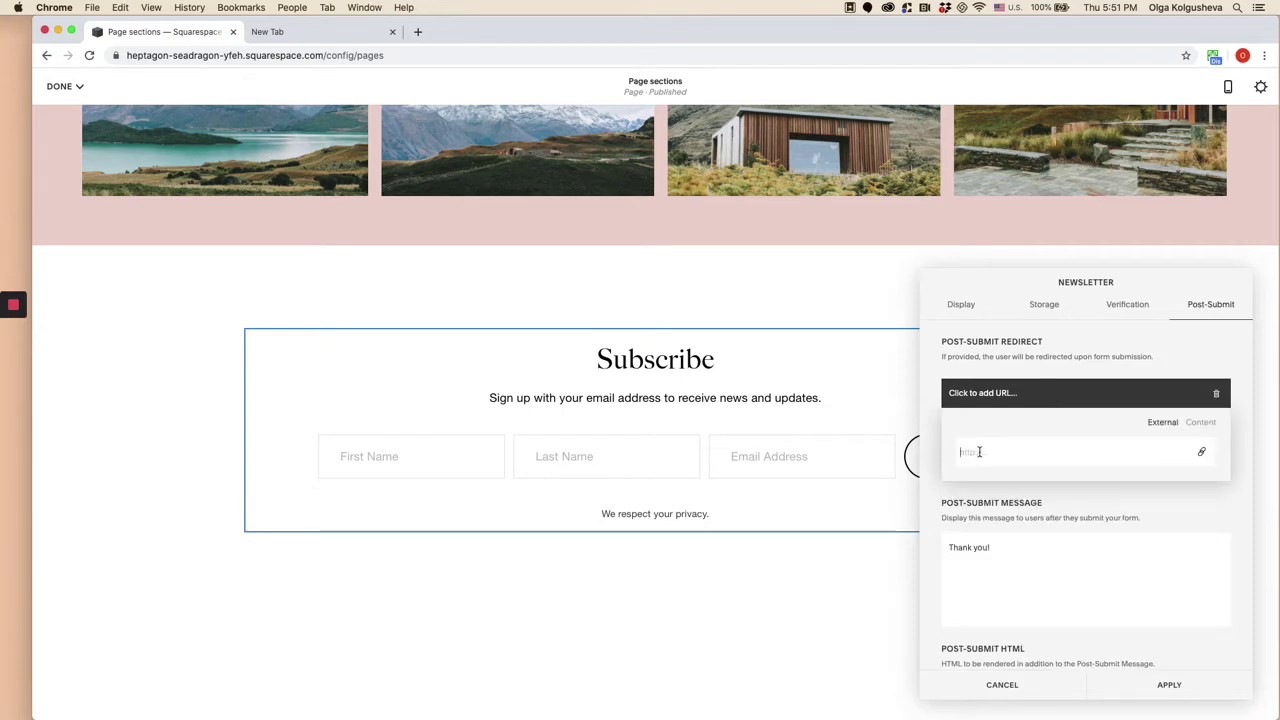
pyautogui.click(986, 514)
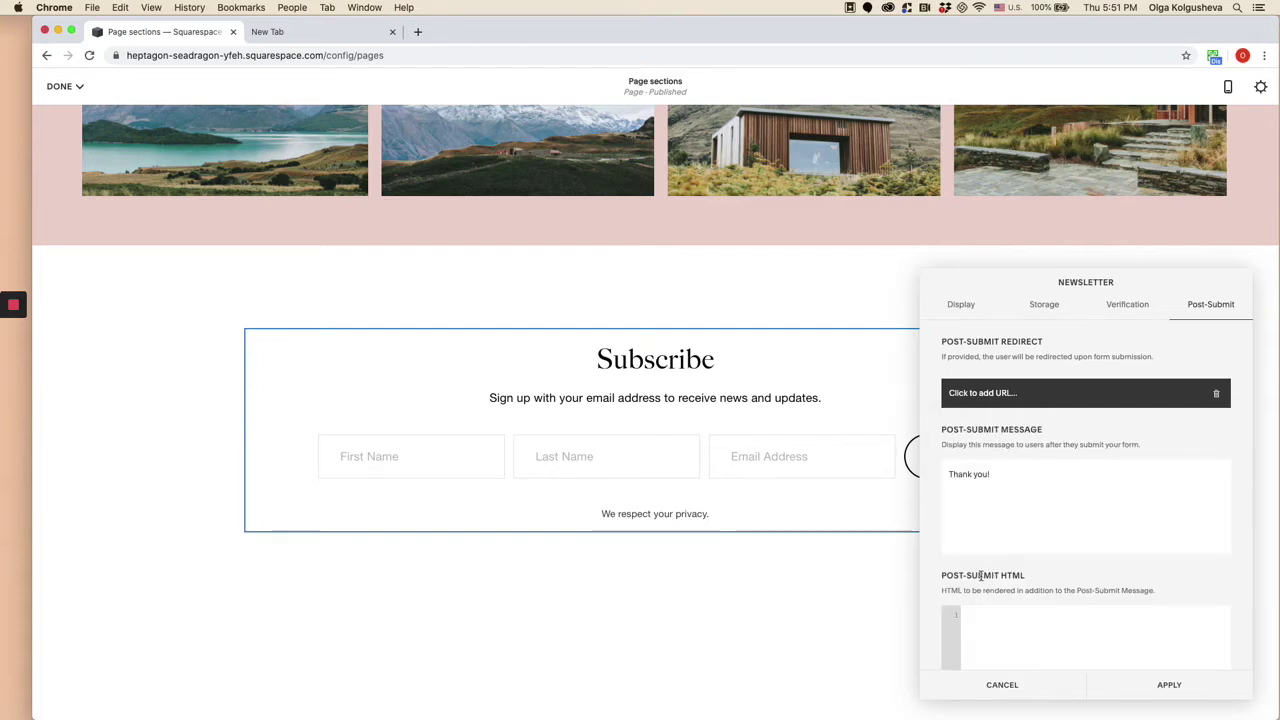
# Return to the Display settings and apply the newsletter block changes.
pyautogui.scroll(-2, 981, 577)
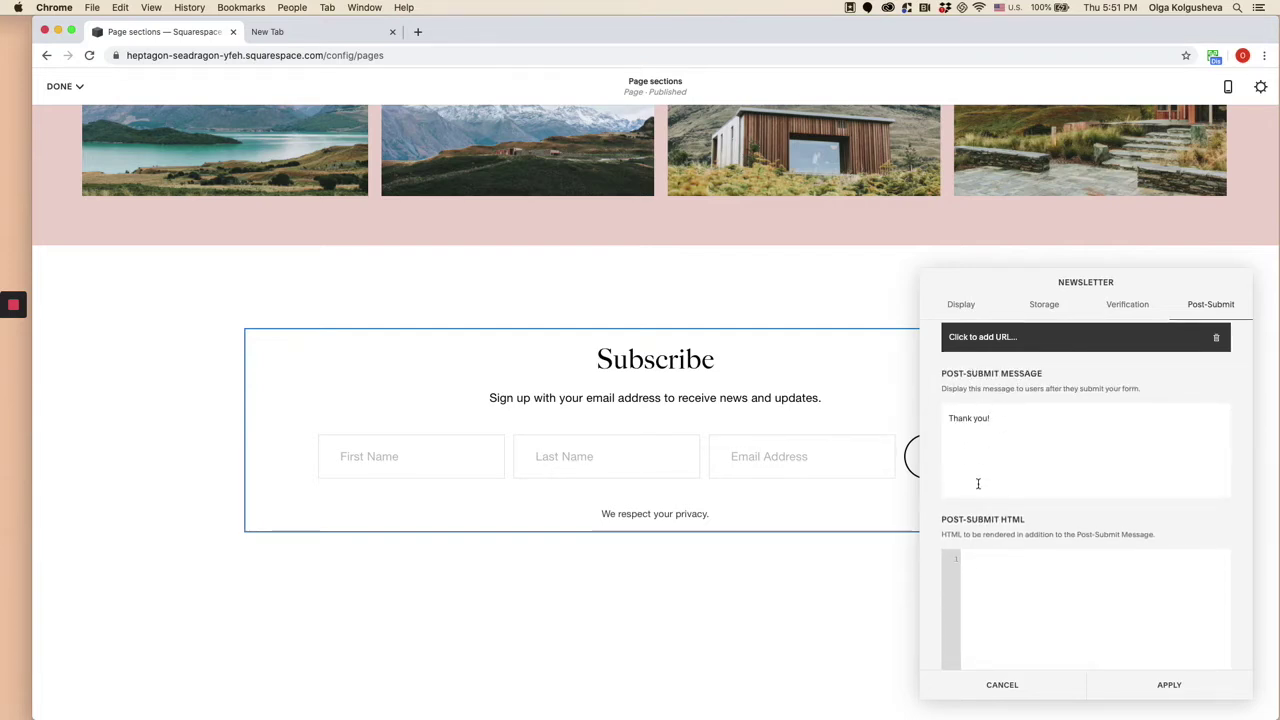
pyautogui.scroll(-1, 969, 522)
pyautogui.scroll(1, 1000, 478)
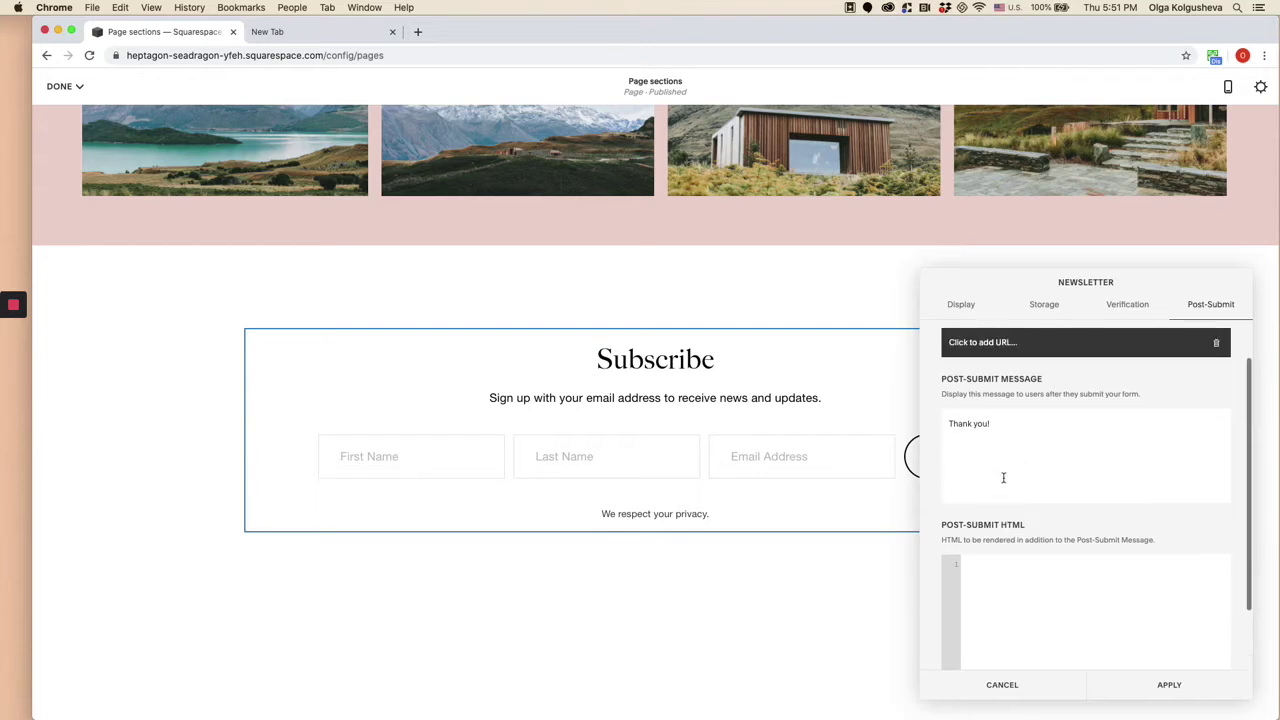
pyautogui.click(962, 304)
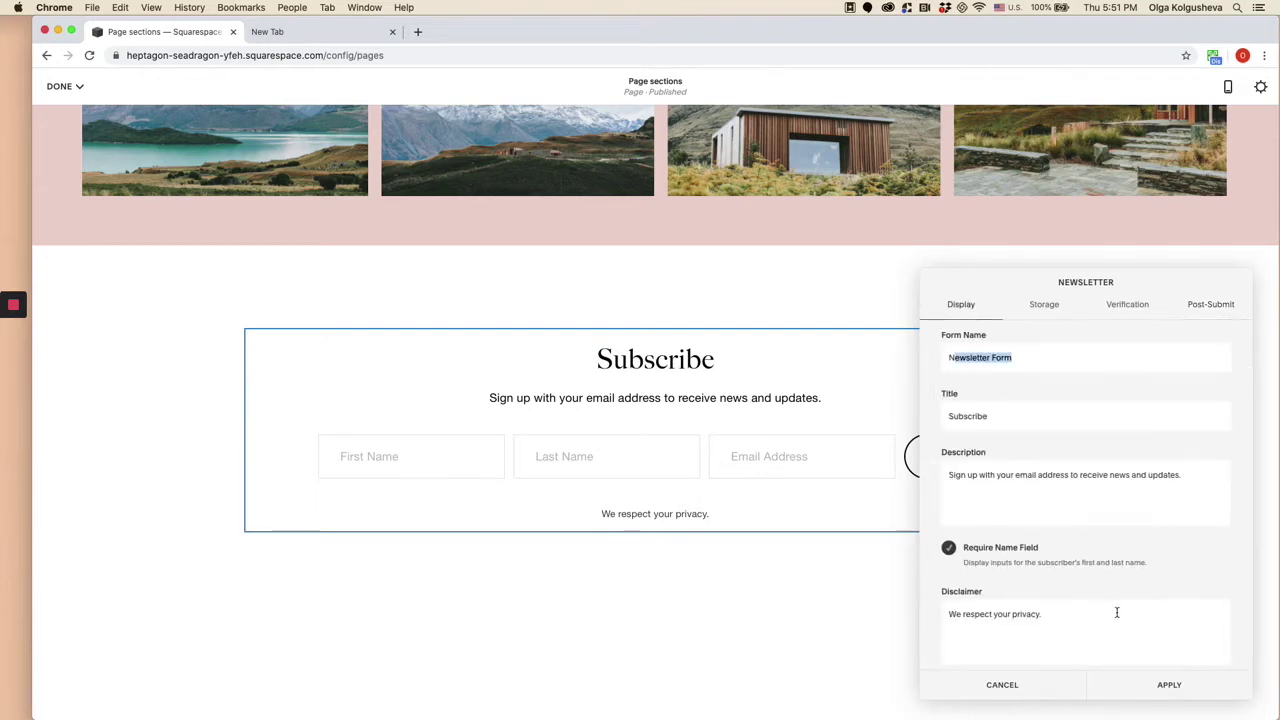
pyautogui.click(1160, 698)
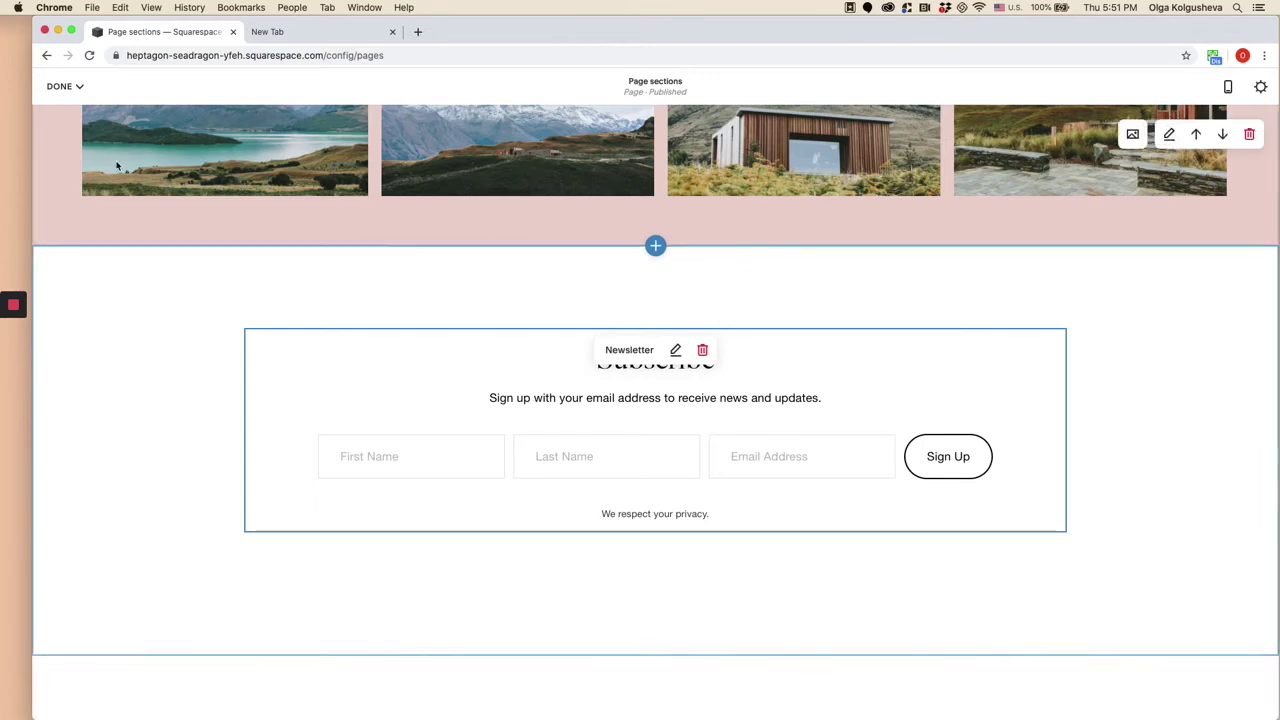
pyautogui.moveTo(490, 408)
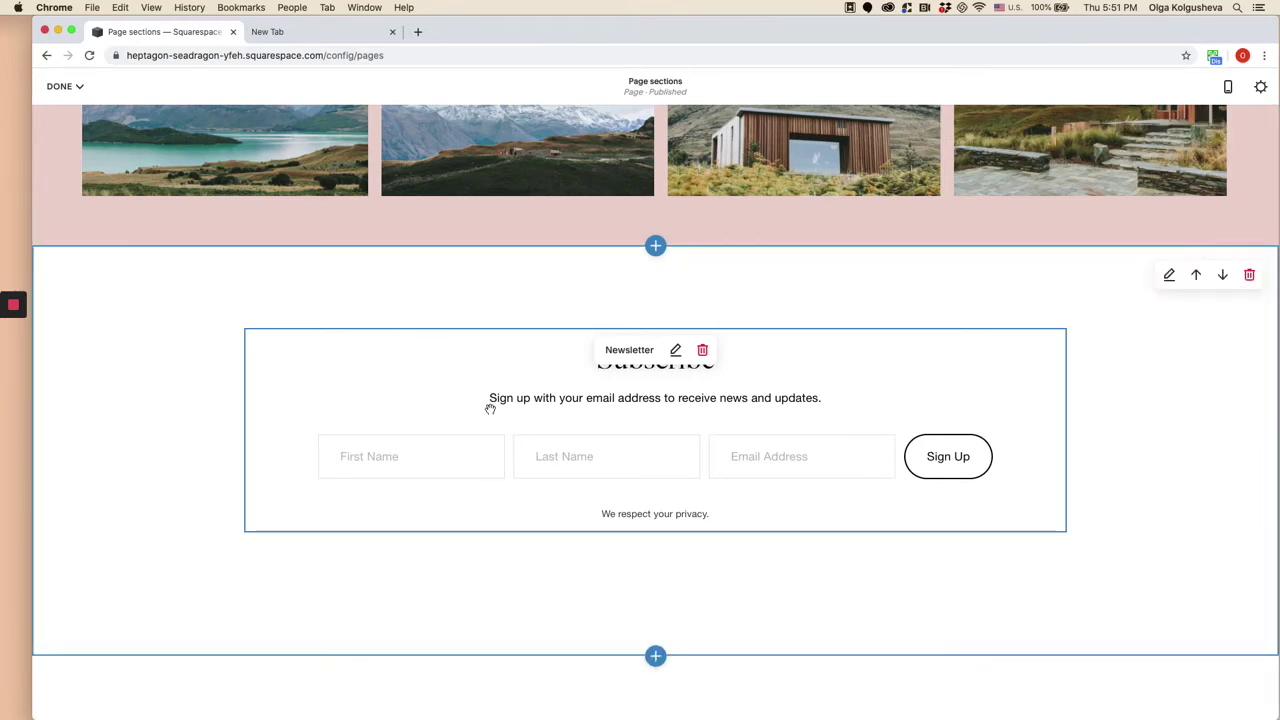
# Save the page edits and return to the main site menu.
pyautogui.click(60, 86)
pyautogui.click(70, 110)
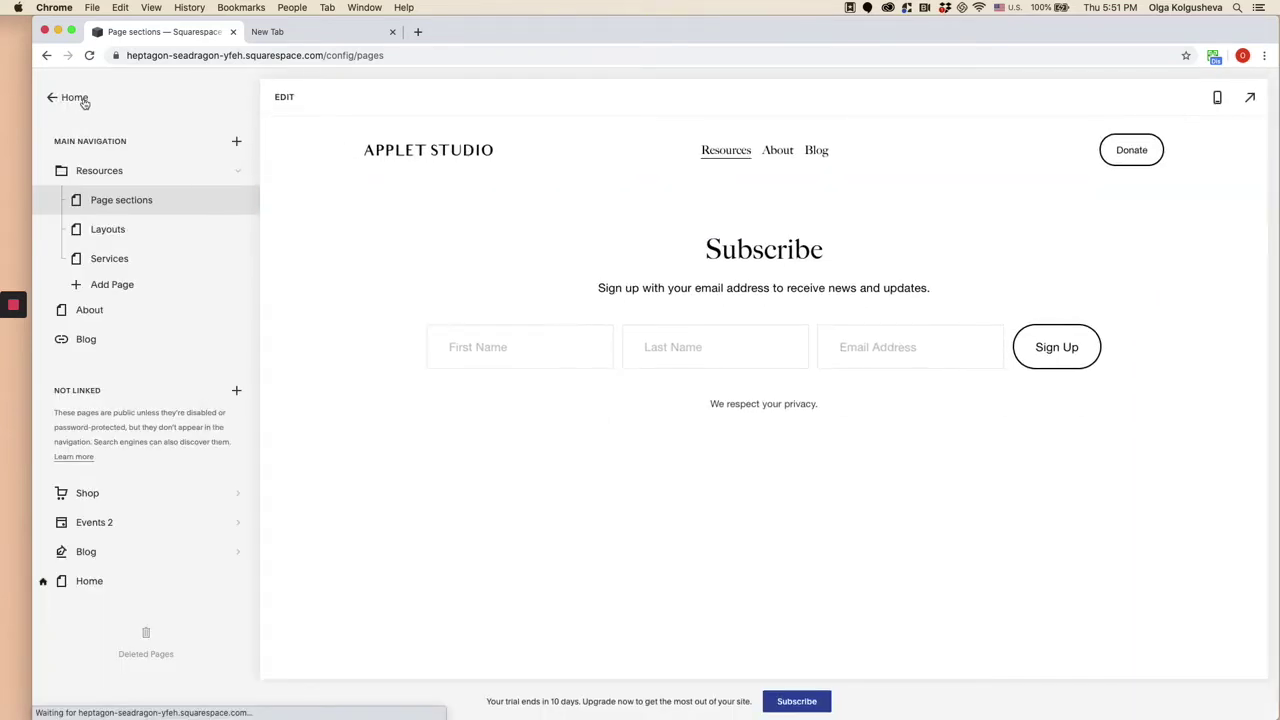
pyautogui.click(80, 99)
# Look at the Pages list, then go to Design > Fonts.
pyautogui.click(66, 181)
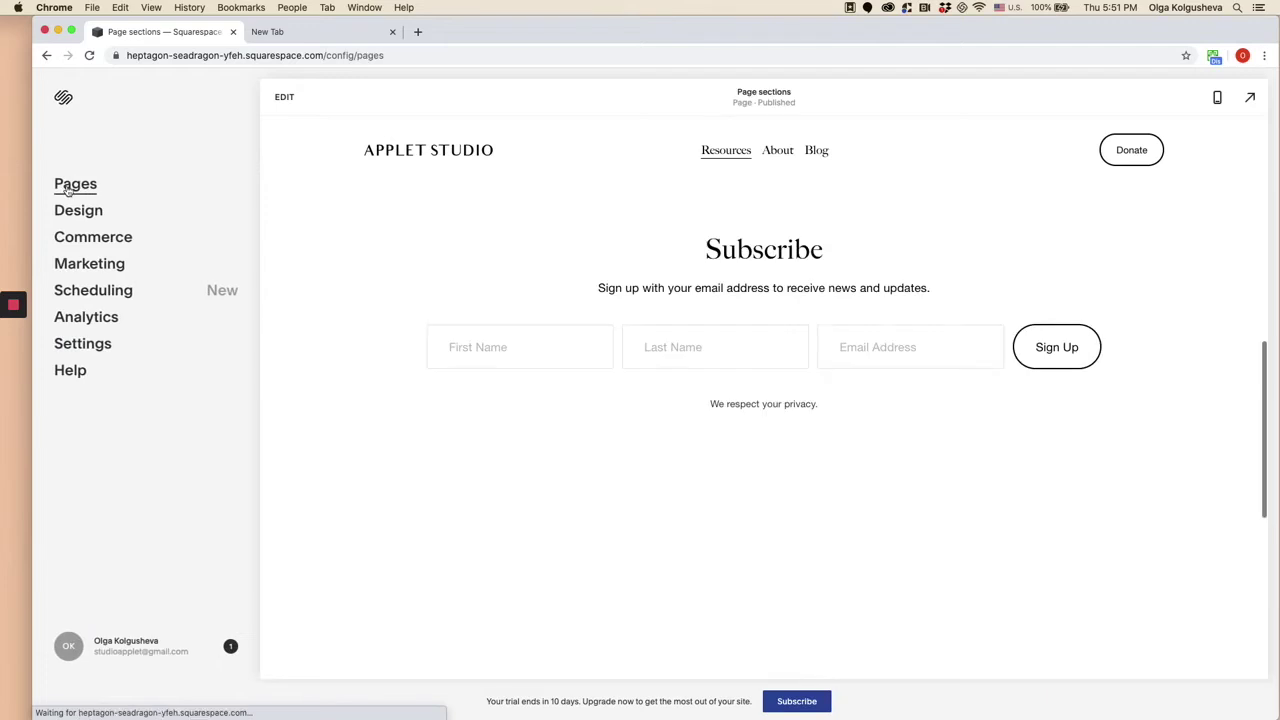
pyautogui.click(58, 97)
pyautogui.click(60, 214)
pyautogui.click(60, 189)
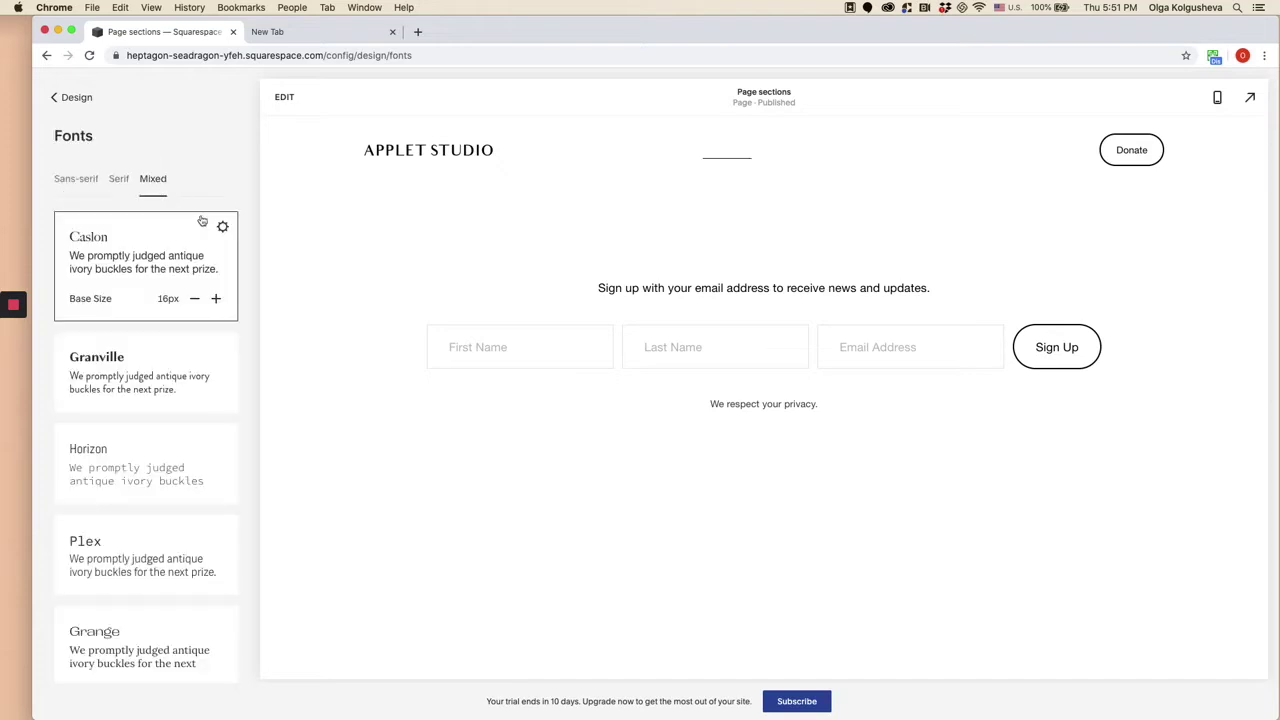
pyautogui.click(226, 227)
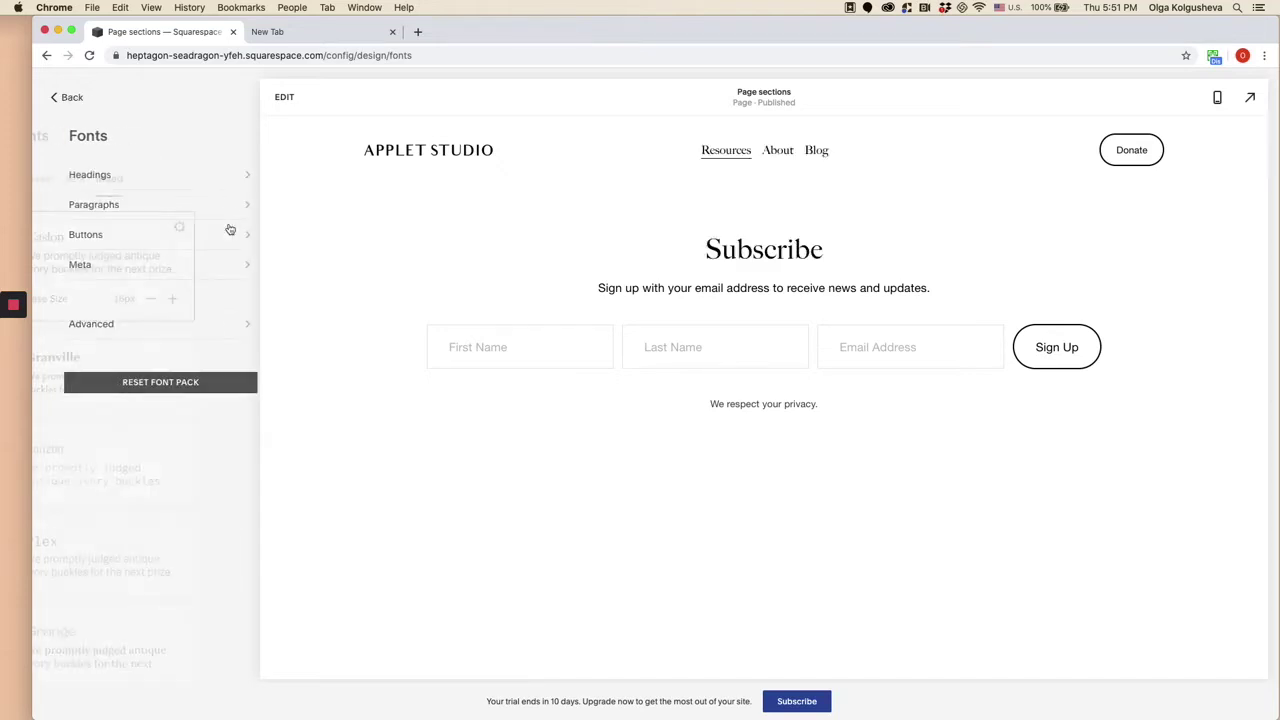
pyautogui.click(146, 336)
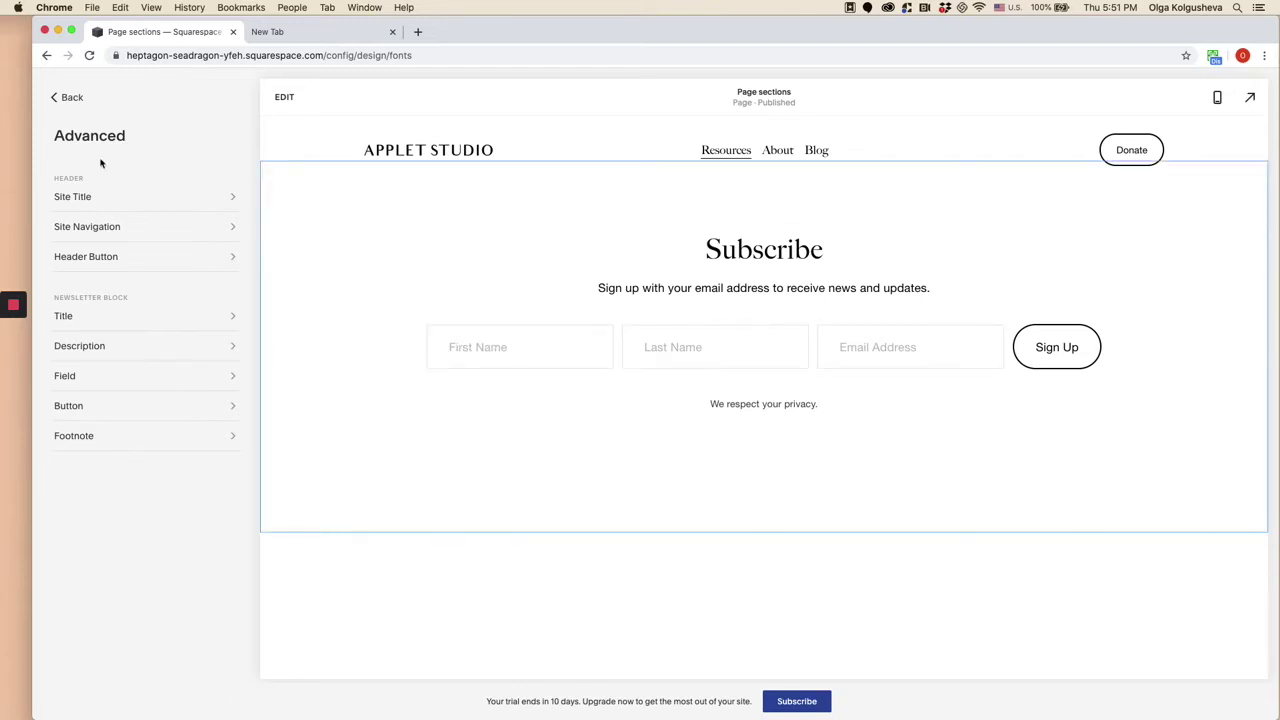
pyautogui.click(66, 99)
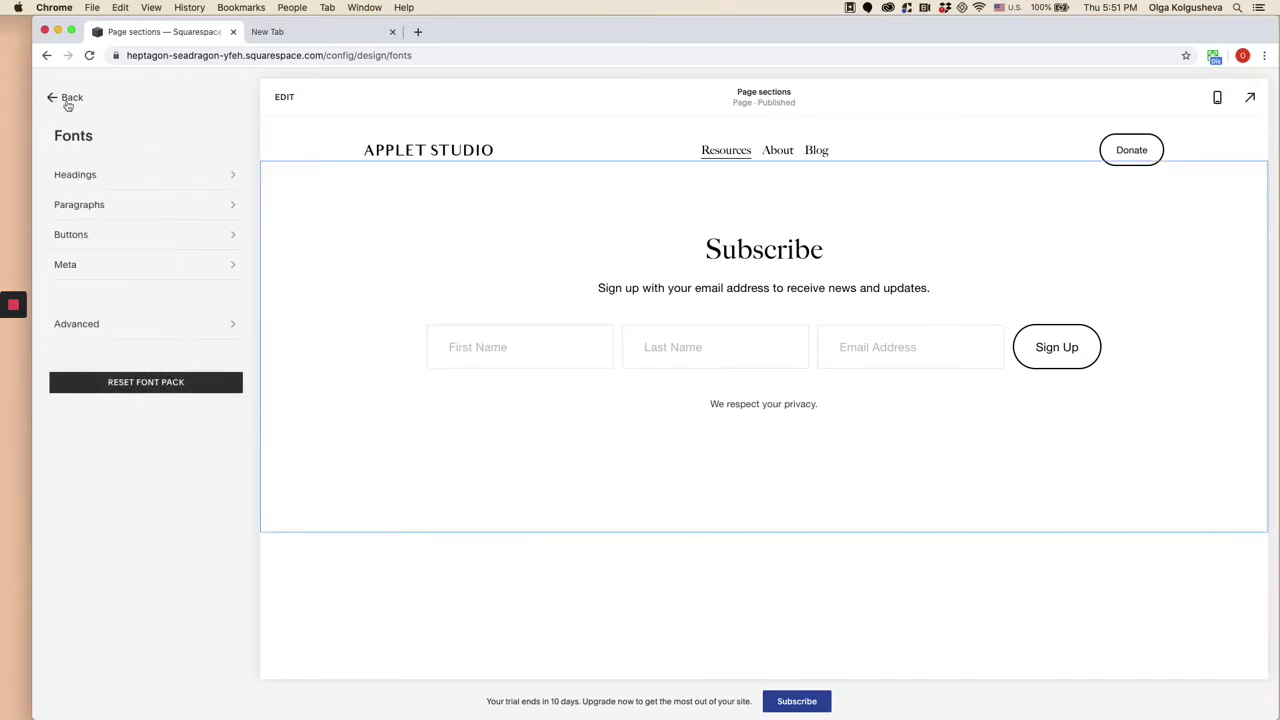
pyautogui.click(62, 97)
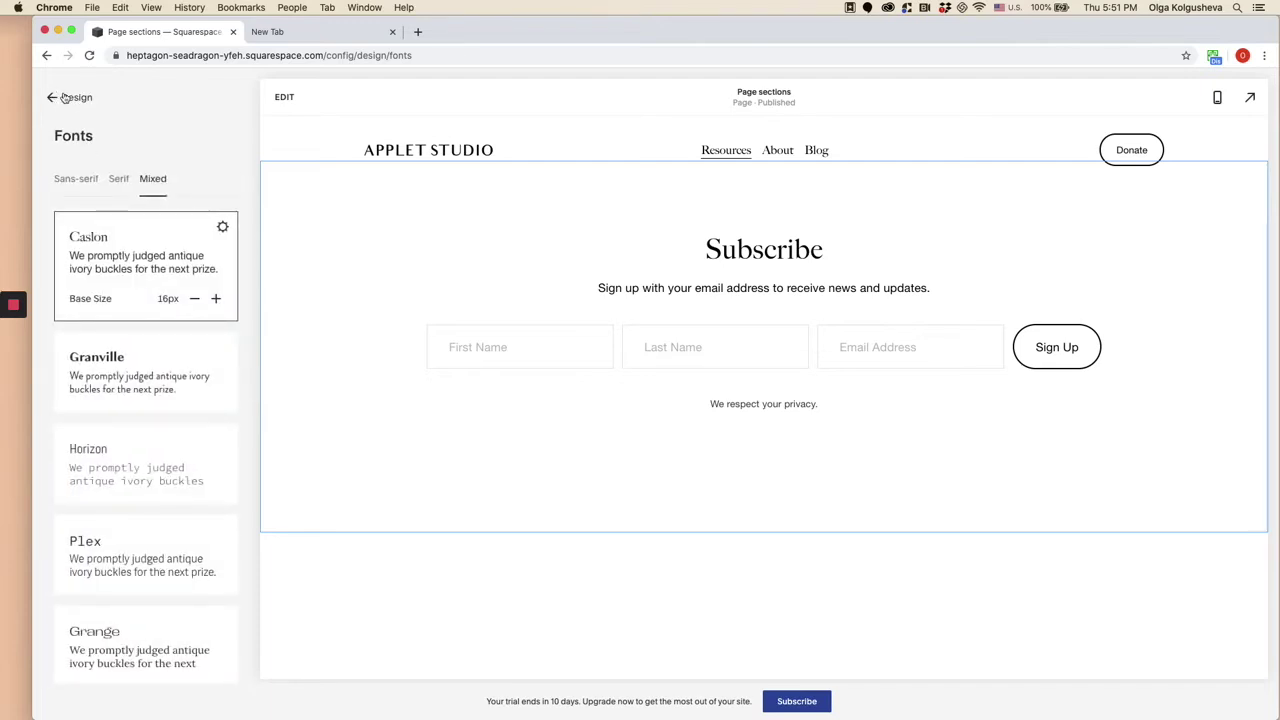
pyautogui.click(62, 97)
pyautogui.click(78, 204)
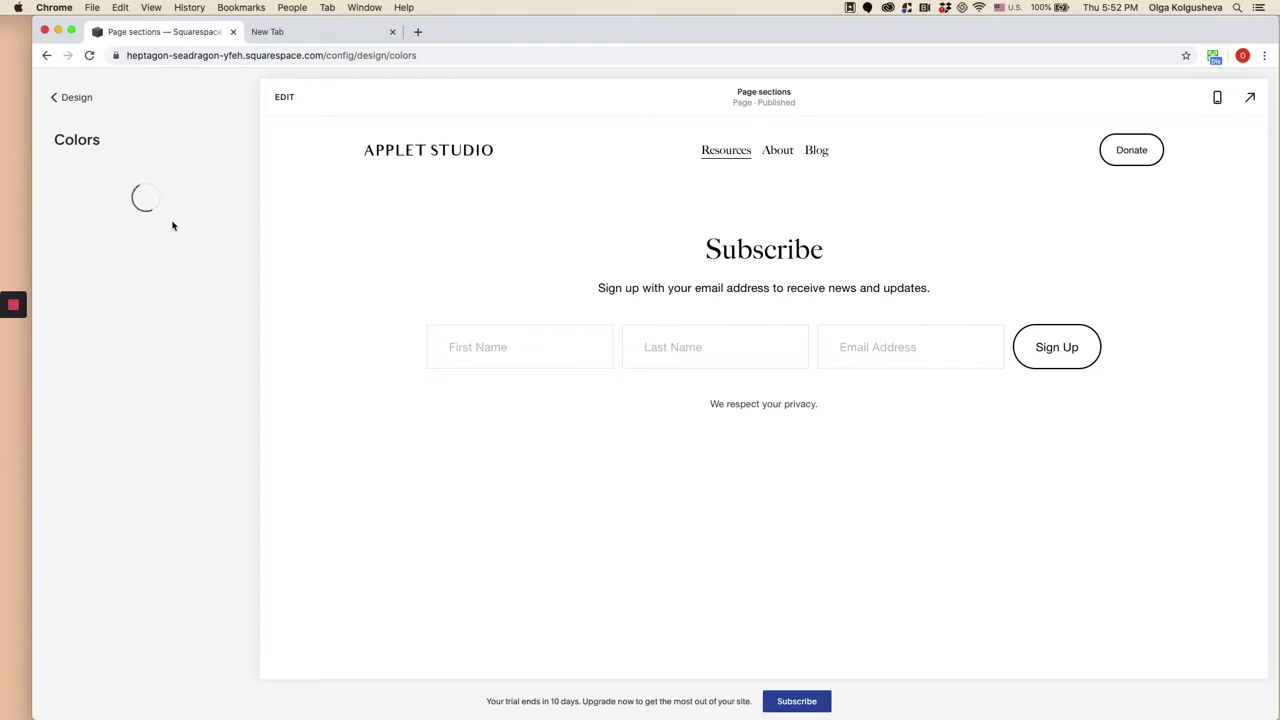
# In the White Minimal section theme, set the Newsletter Block Title Color to gold.
pyautogui.click(216, 366)
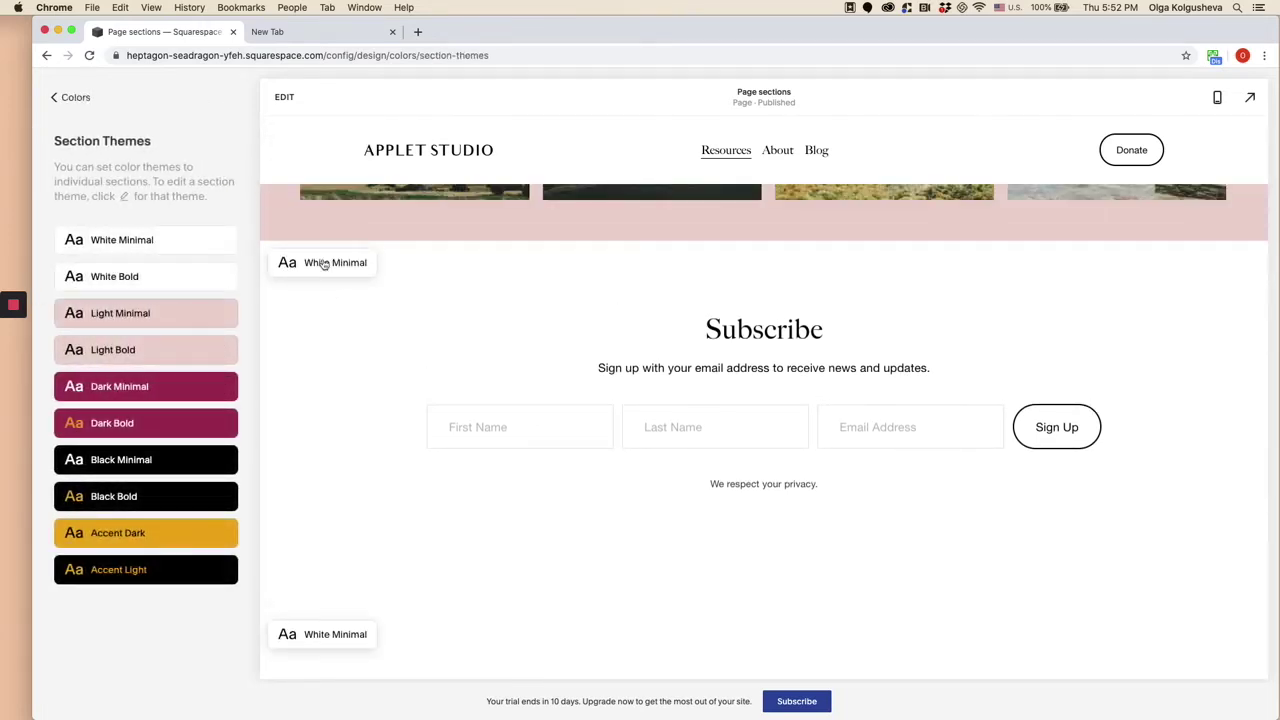
pyautogui.click(225, 241)
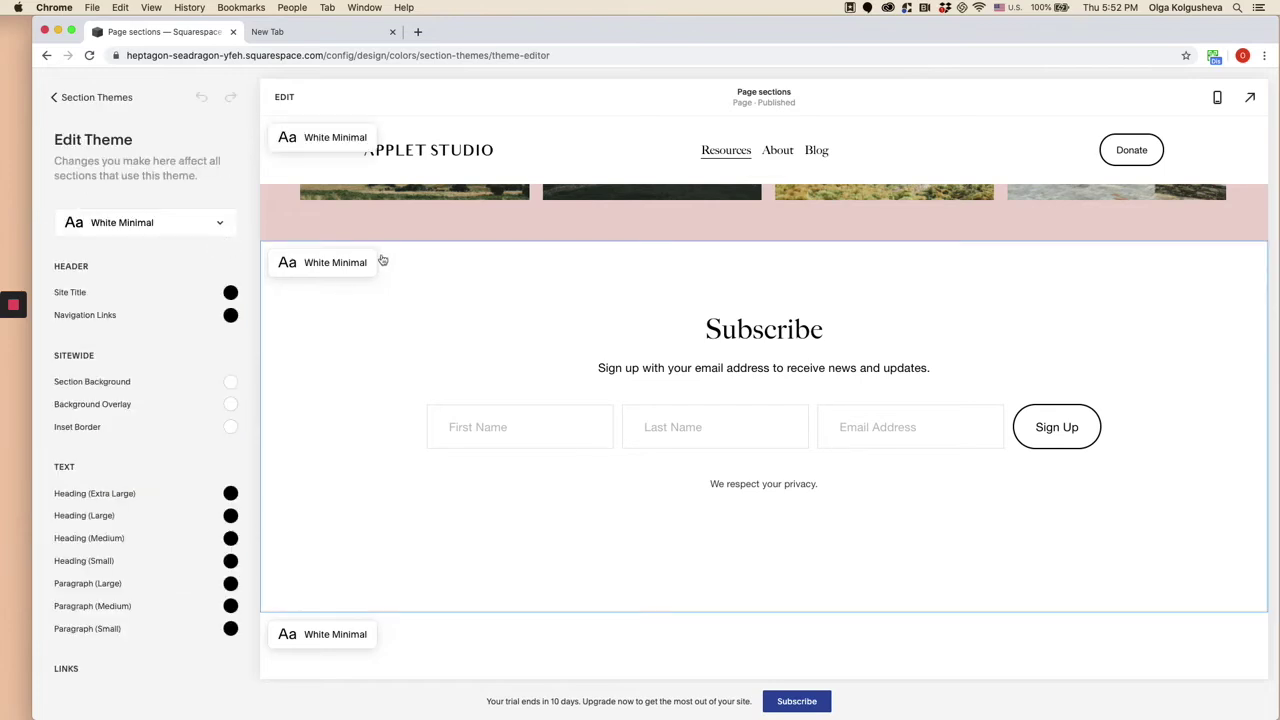
pyautogui.click(349, 398)
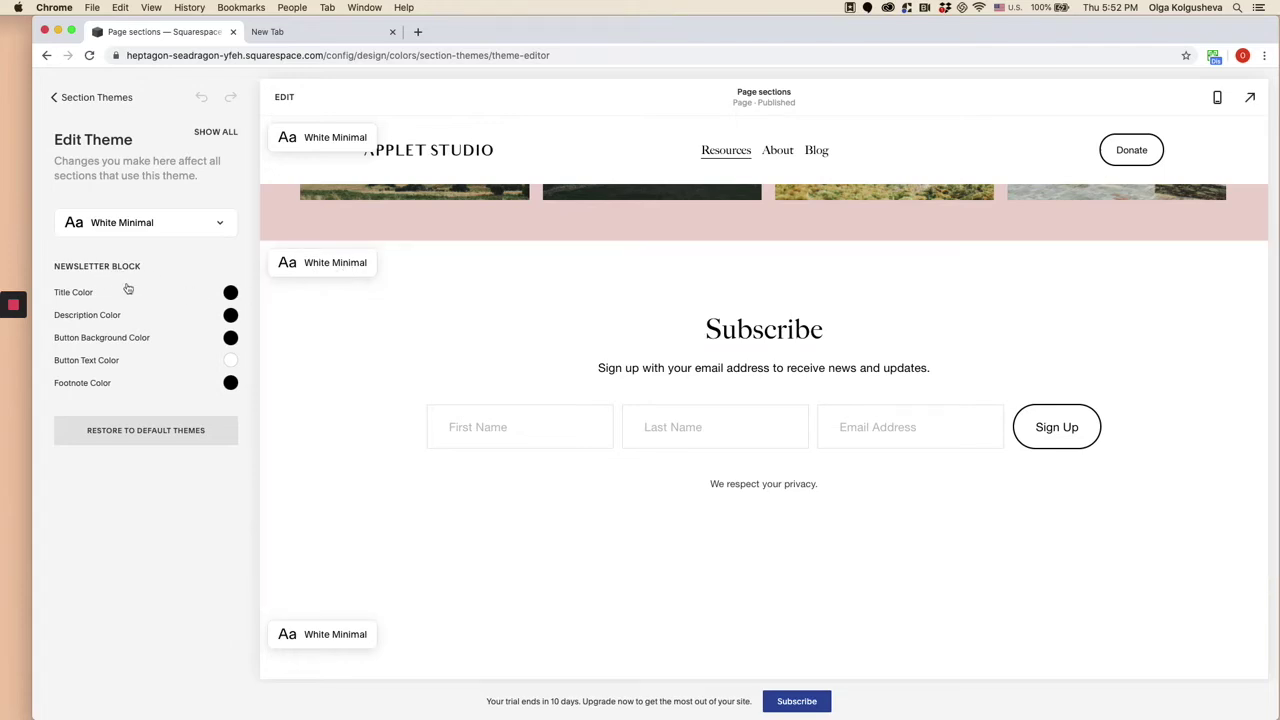
pyautogui.click(230, 294)
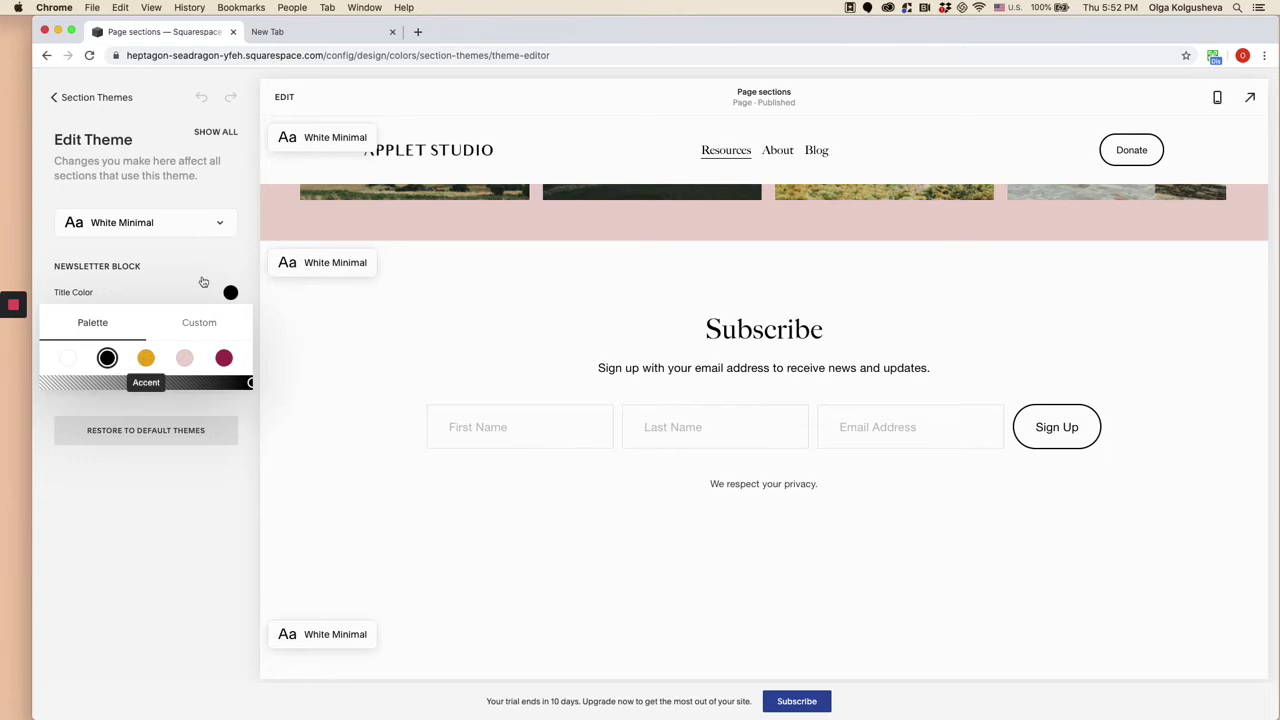
pyautogui.click(203, 282)
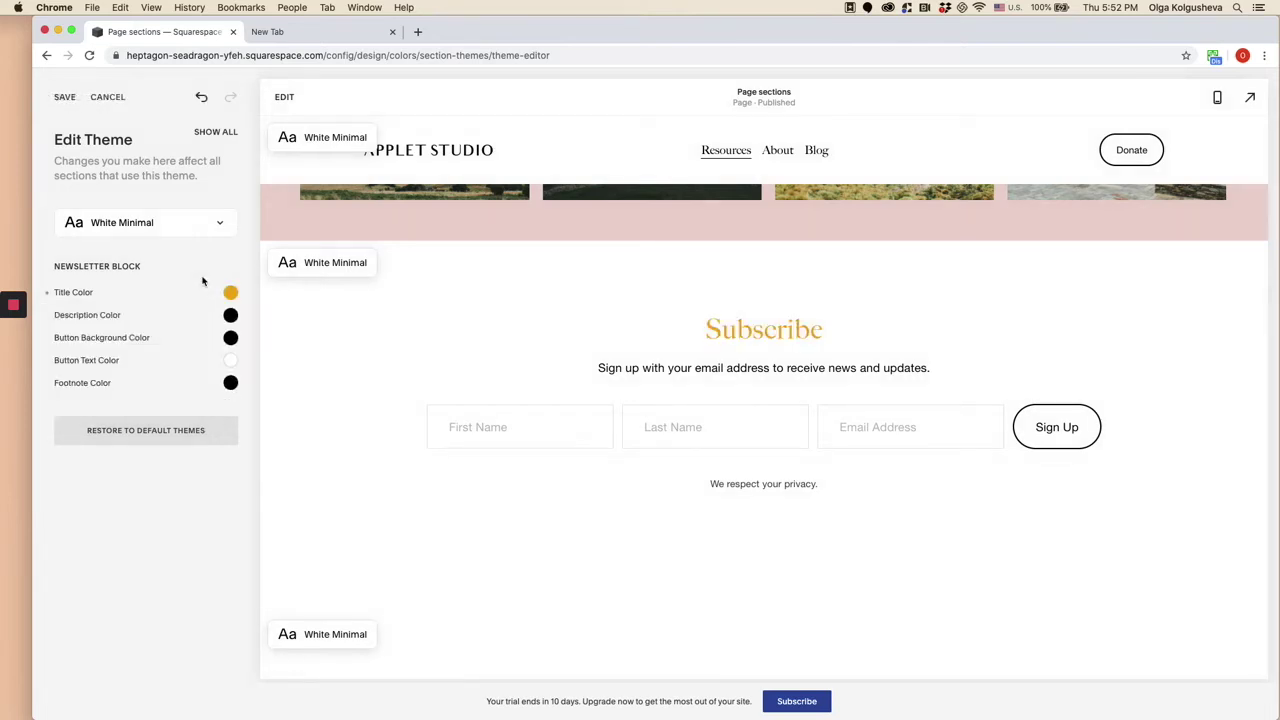
# Set the newsletter Button Background Color to the gold Accent palette swatch.
pyautogui.click(229, 337)
pyautogui.click(92, 368)
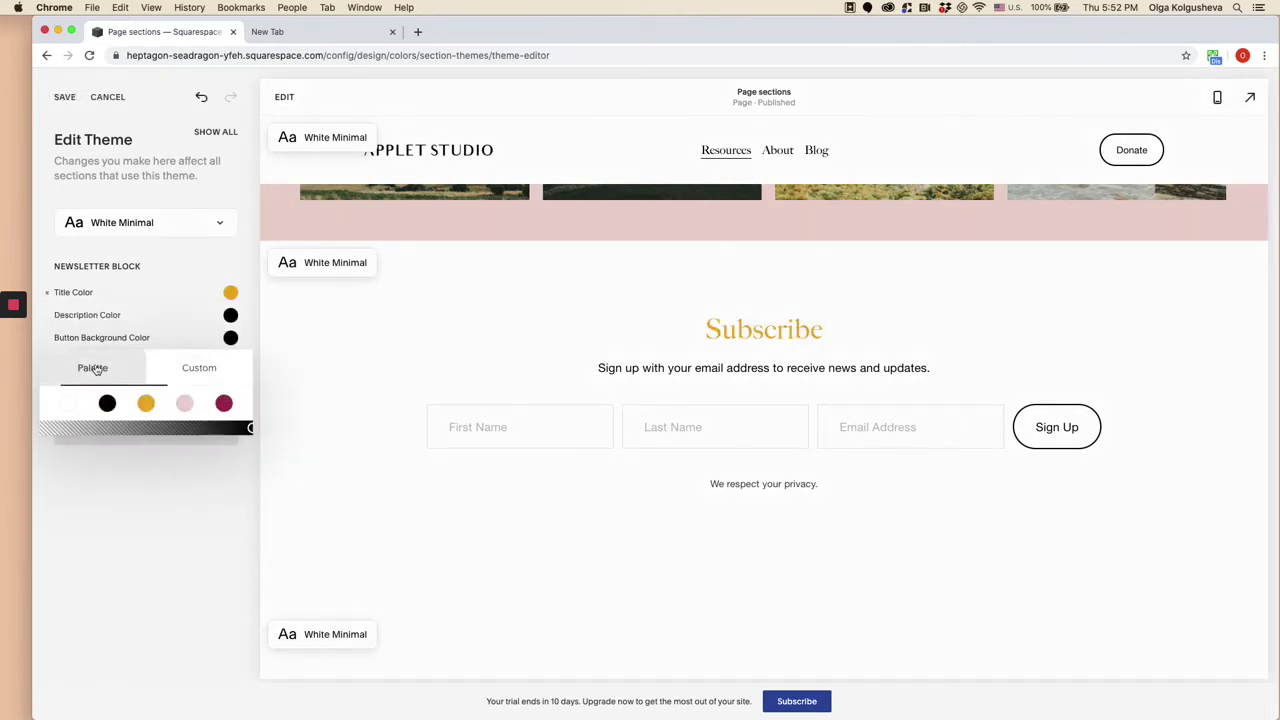
pyautogui.click(146, 403)
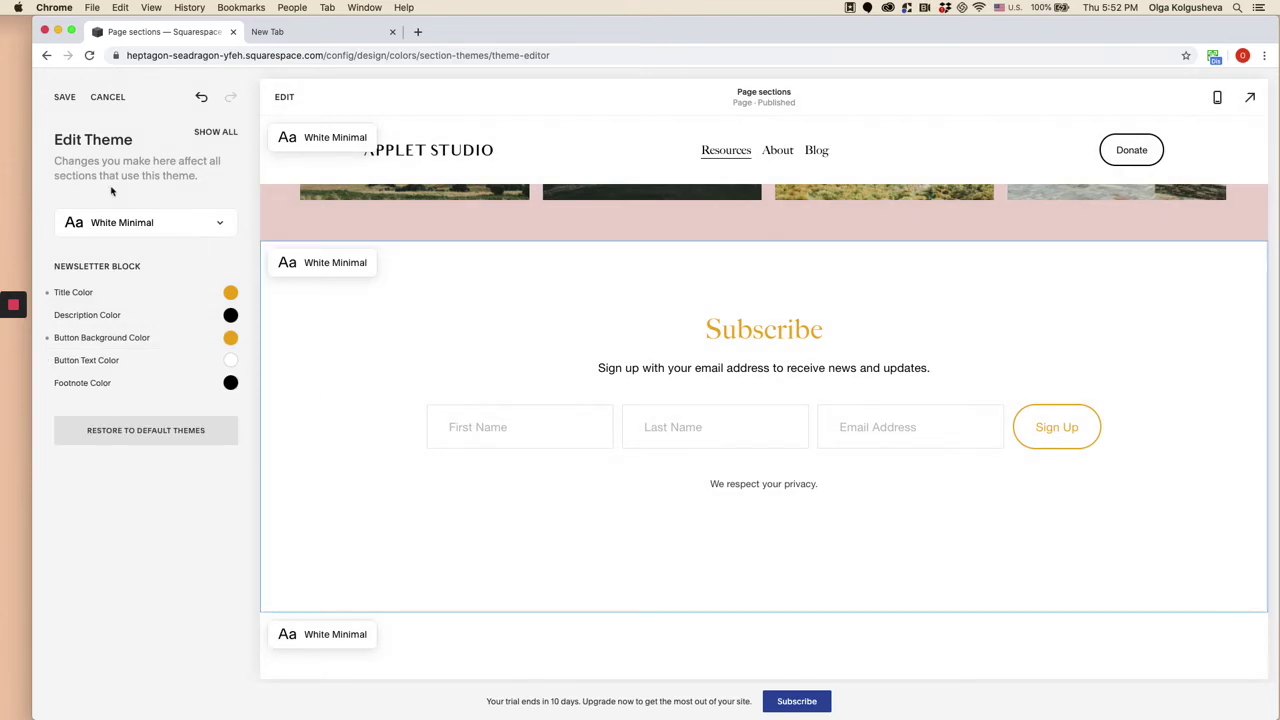
# Save the gold theme colours, then add and delete a Form block below Subscribe.
pyautogui.click(64, 96)
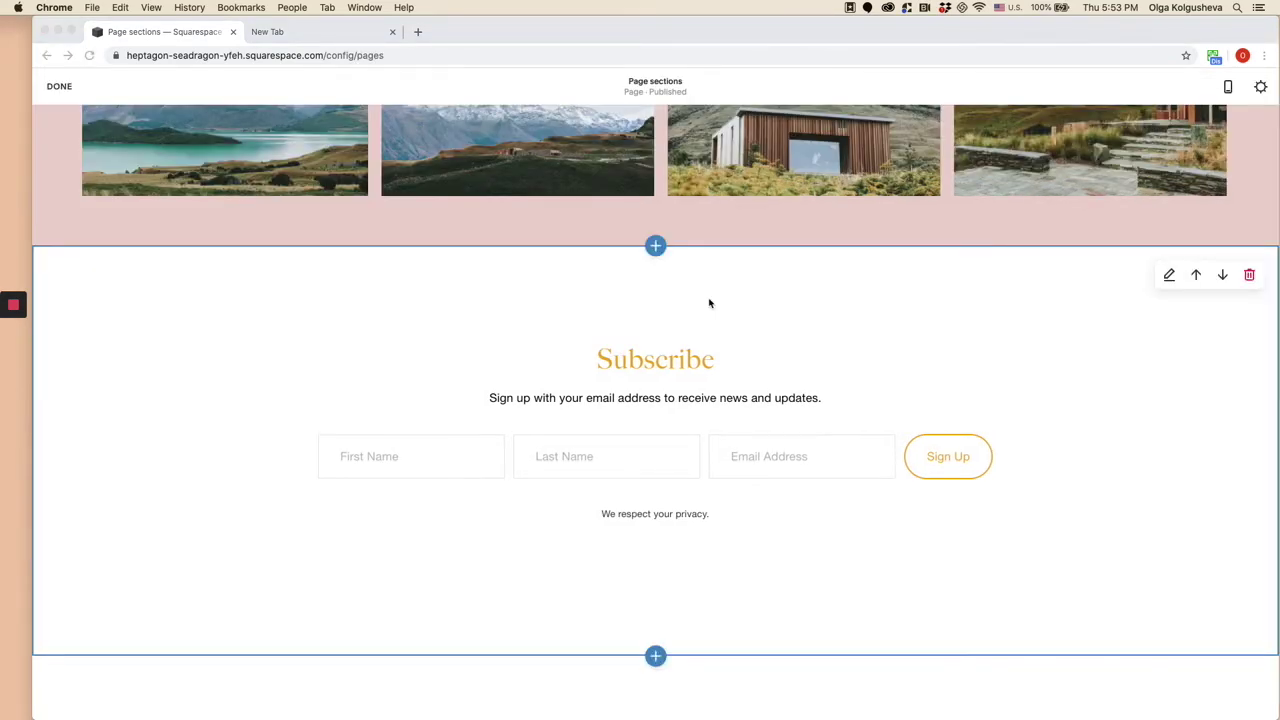
pyautogui.scroll(-1, 377, 528)
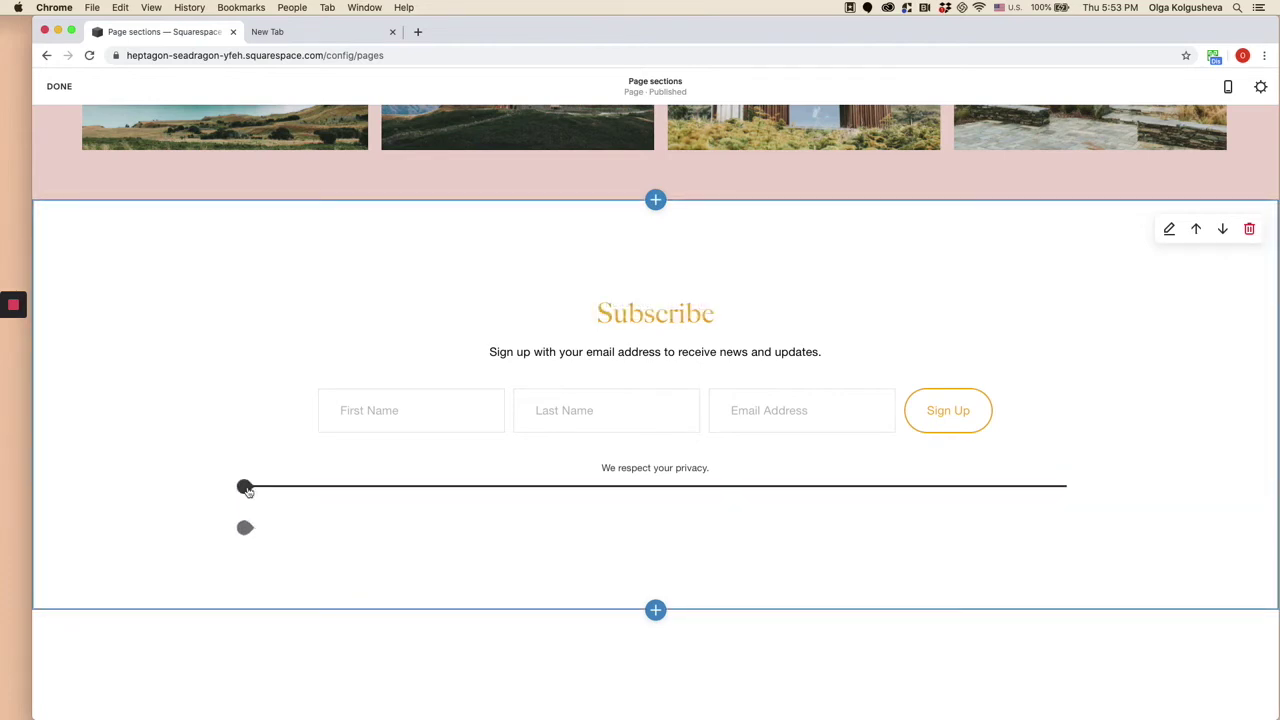
pyautogui.click(245, 488)
pyautogui.scroll(-2, 289, 575)
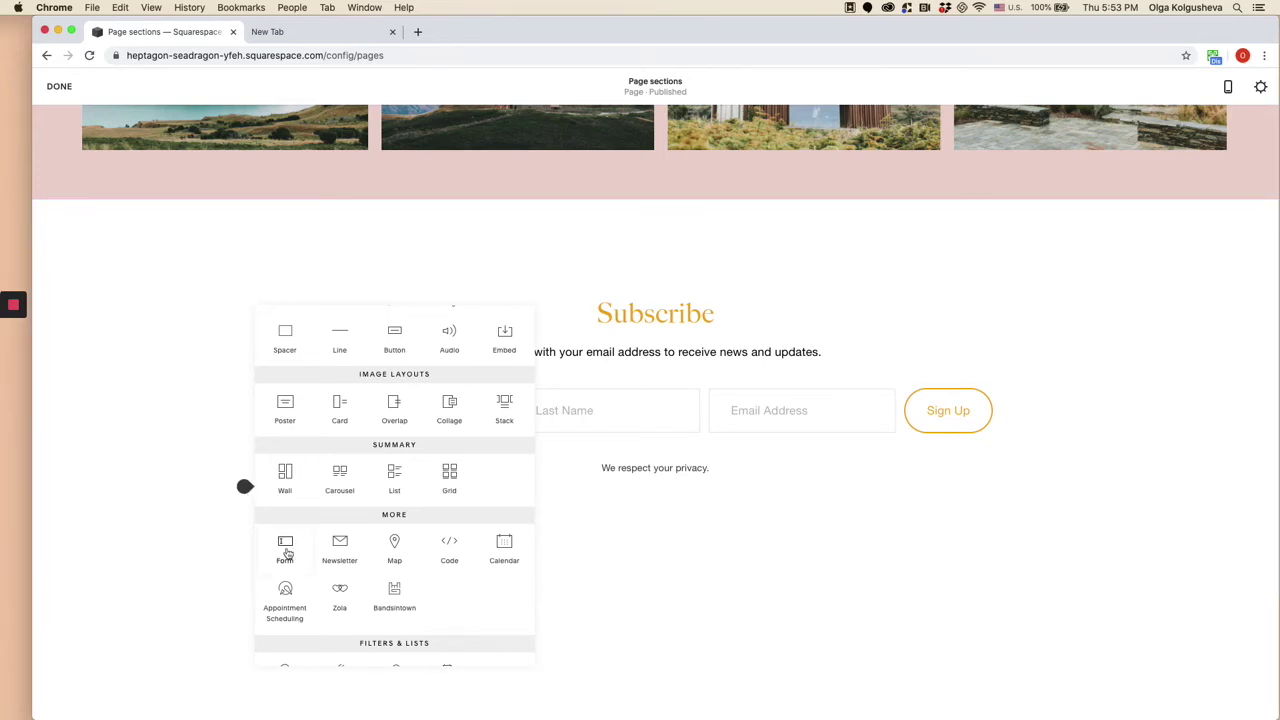
pyautogui.click(286, 550)
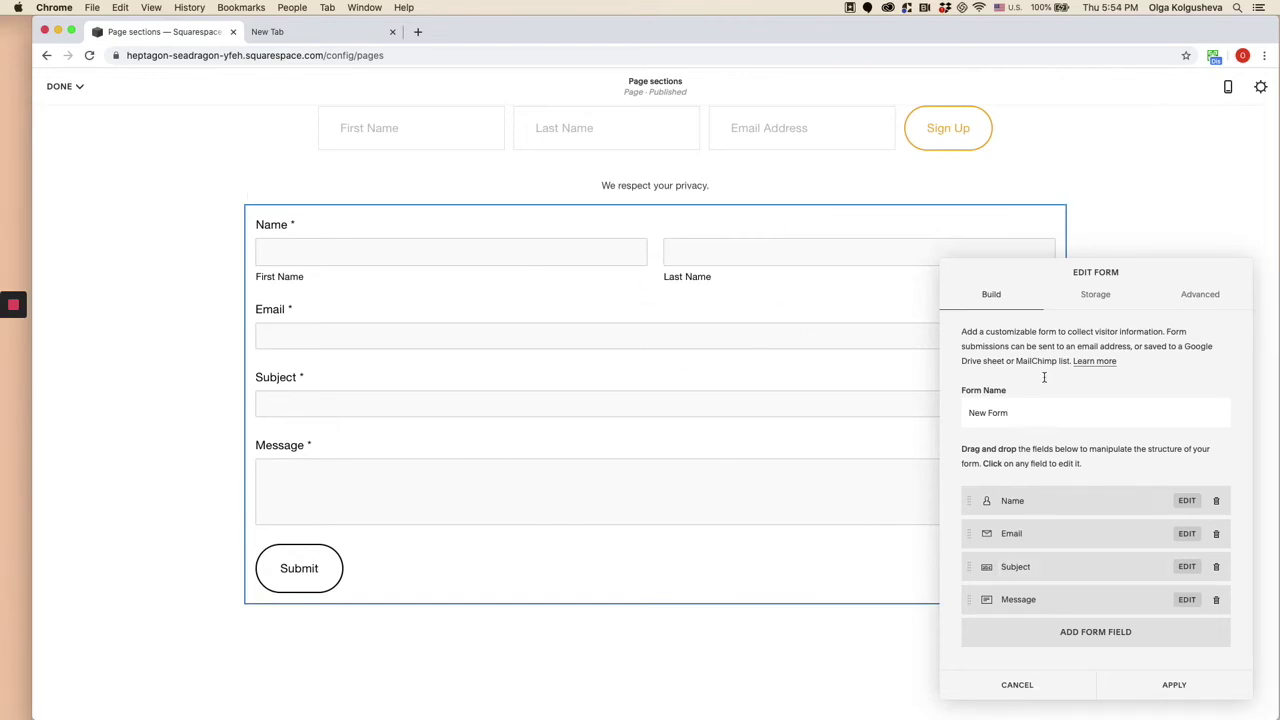
pyautogui.click(1050, 685)
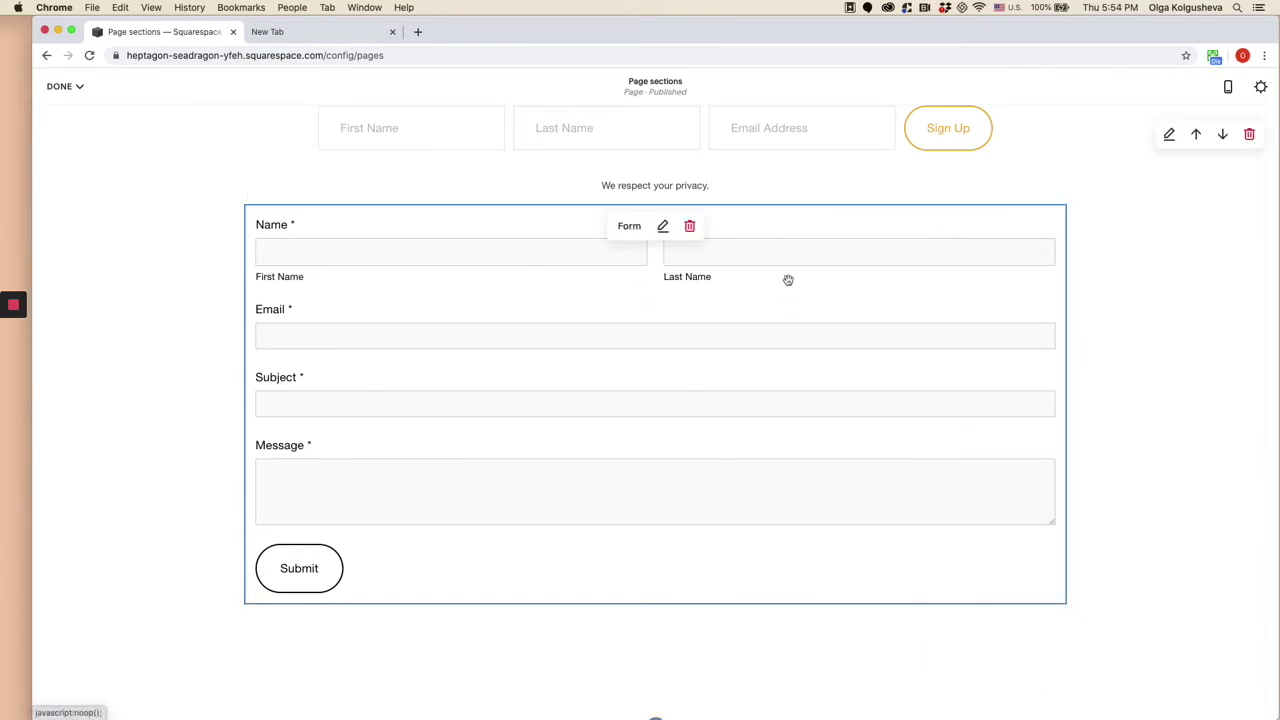
pyautogui.click(689, 226)
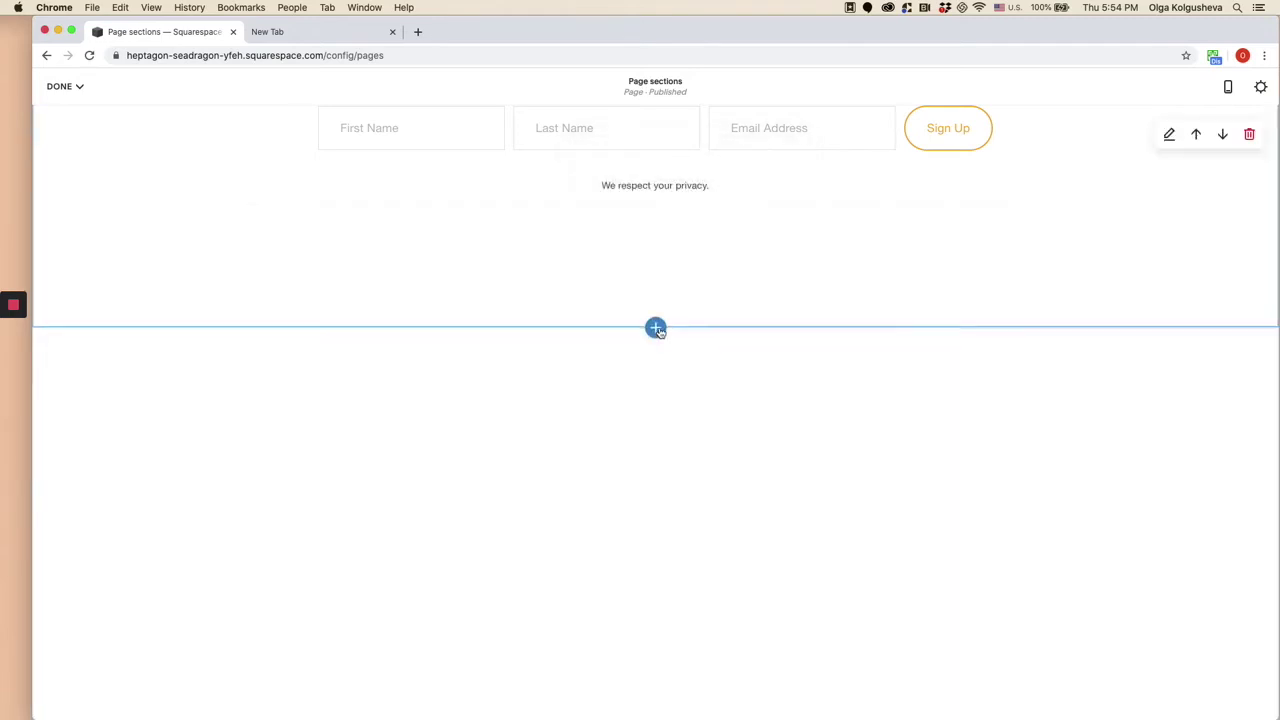
# Insert the Contact section layout with contact details, social links and a name/email/message form.
pyautogui.click(657, 328)
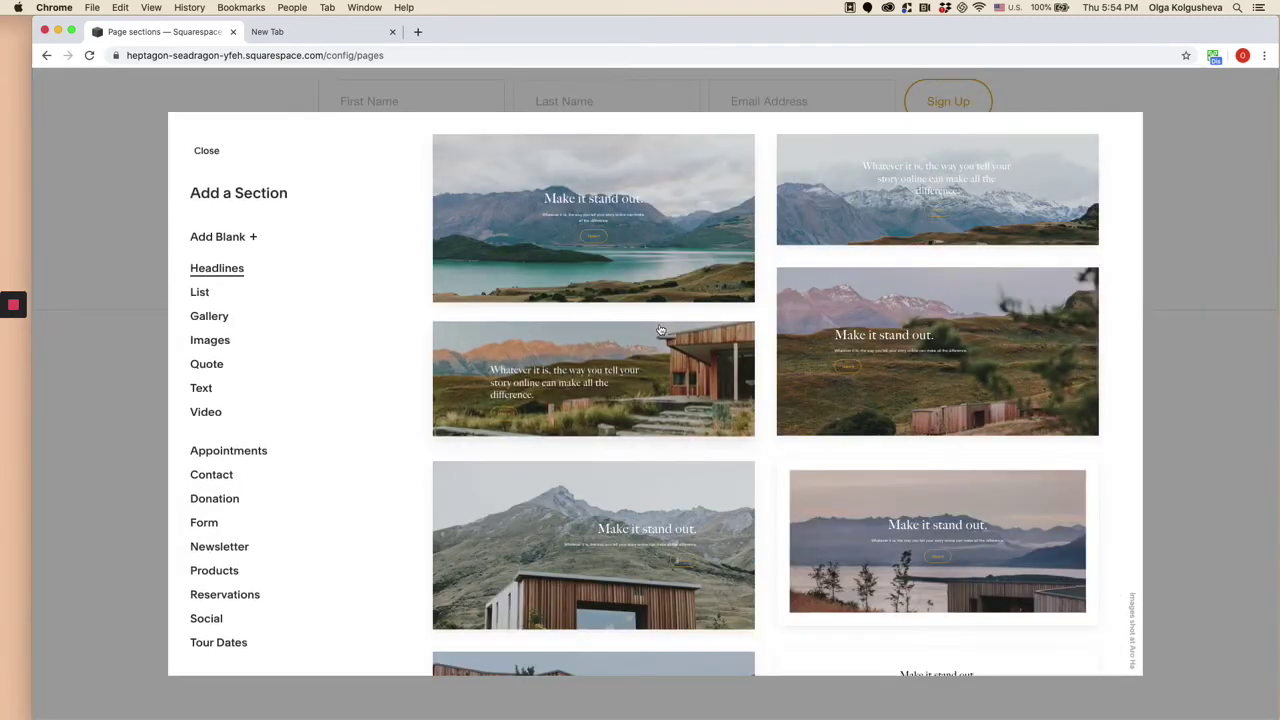
pyautogui.scroll(-2, 240, 395)
pyautogui.scroll(-2, 220, 540)
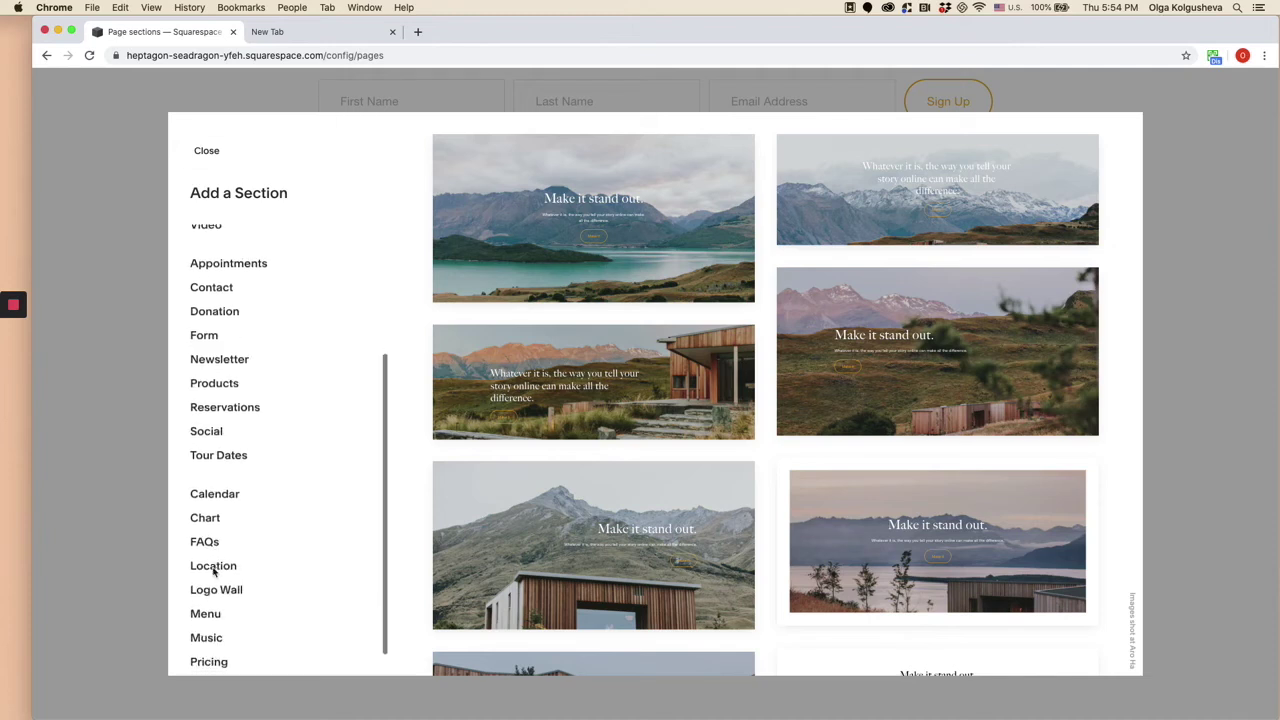
pyautogui.scroll(1, 214, 570)
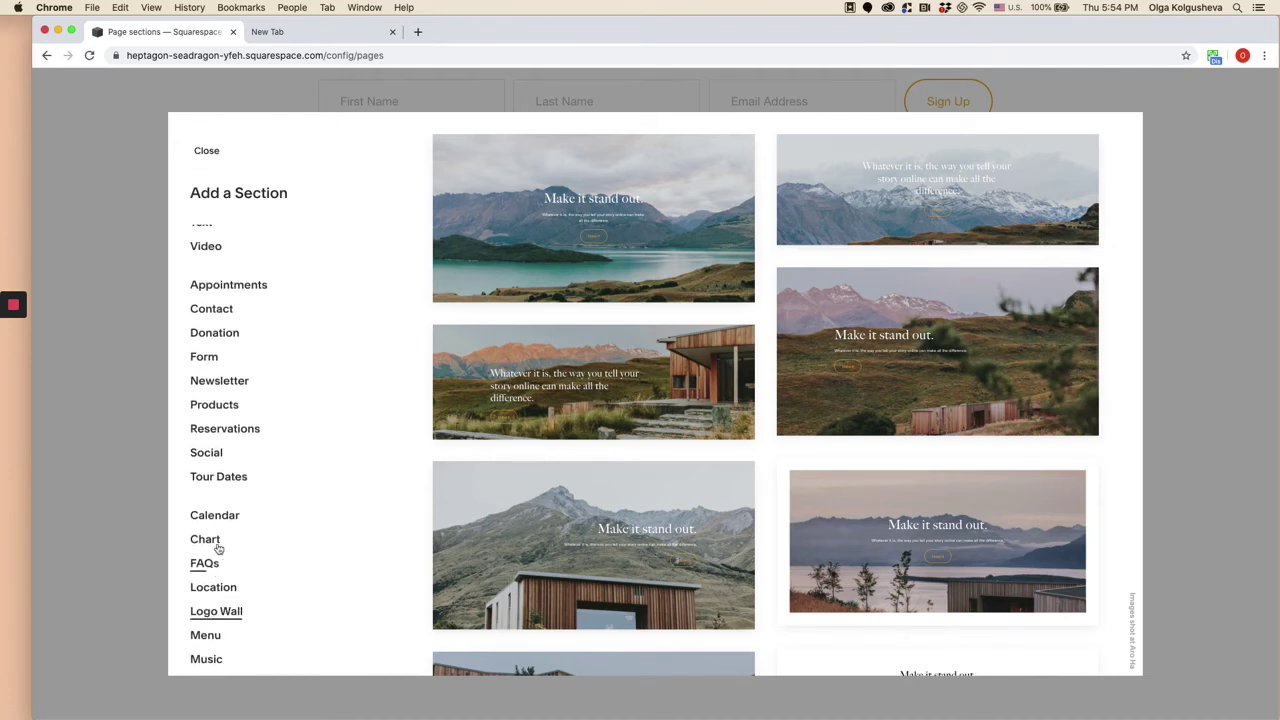
pyautogui.click(213, 310)
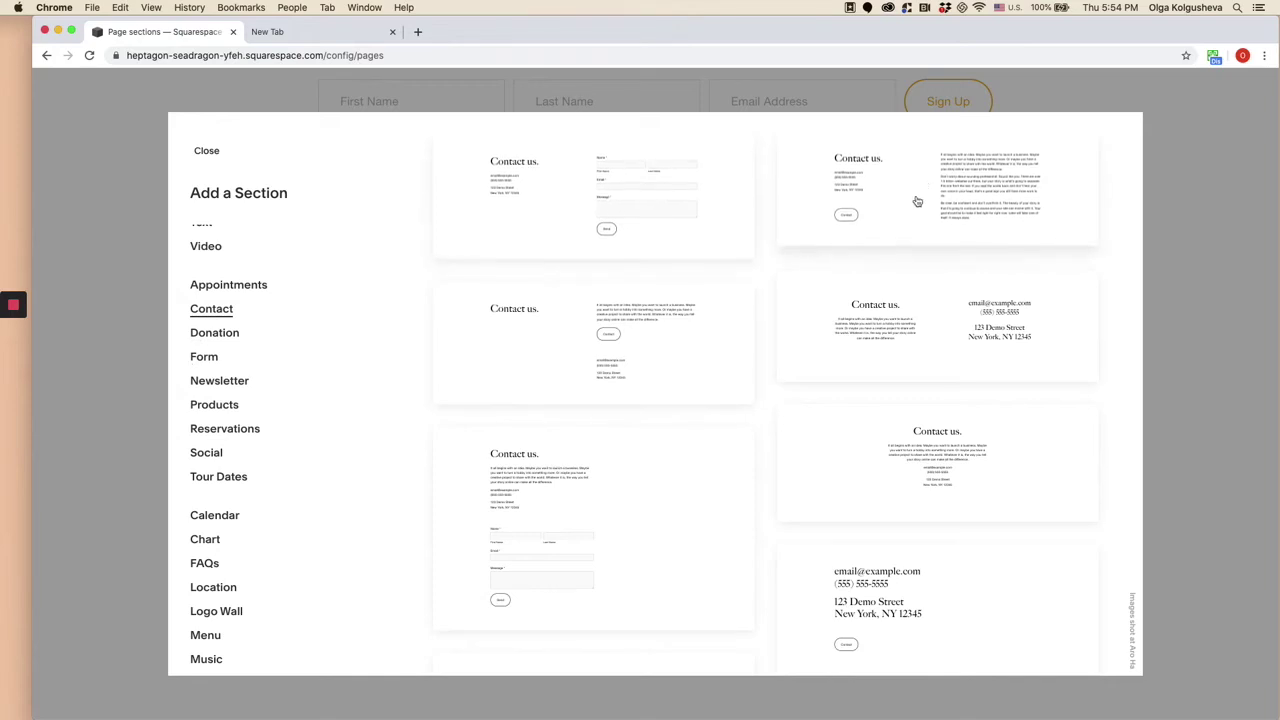
pyautogui.scroll(-1, 907, 352)
pyautogui.scroll(-1, 907, 352)
pyautogui.scroll(-3, 907, 352)
pyautogui.scroll(-2, 907, 352)
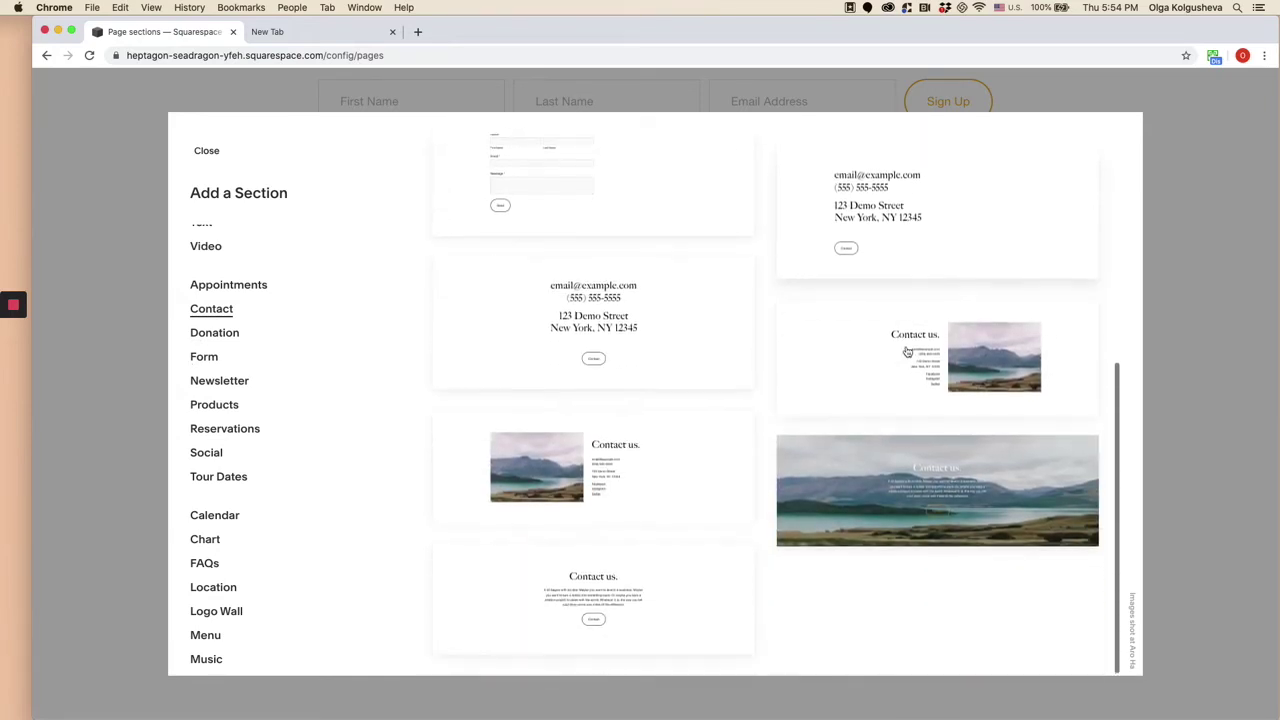
pyautogui.scroll(6, 907, 352)
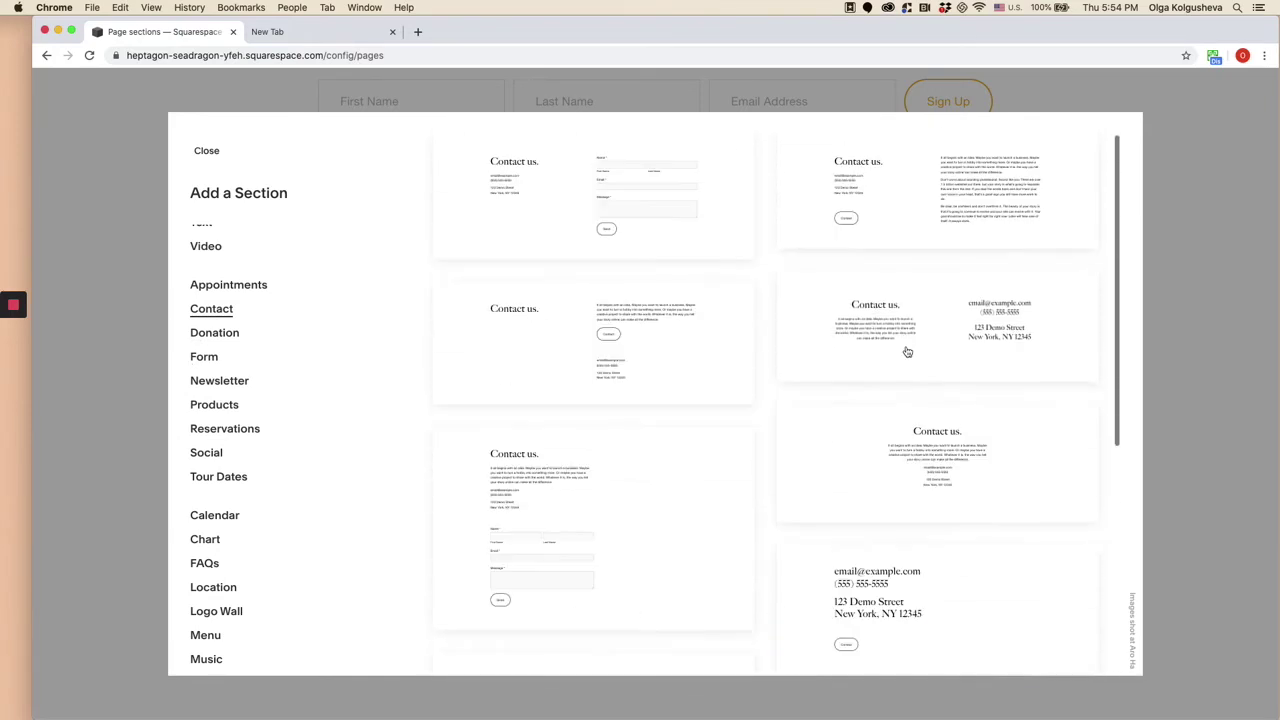
pyautogui.click(609, 206)
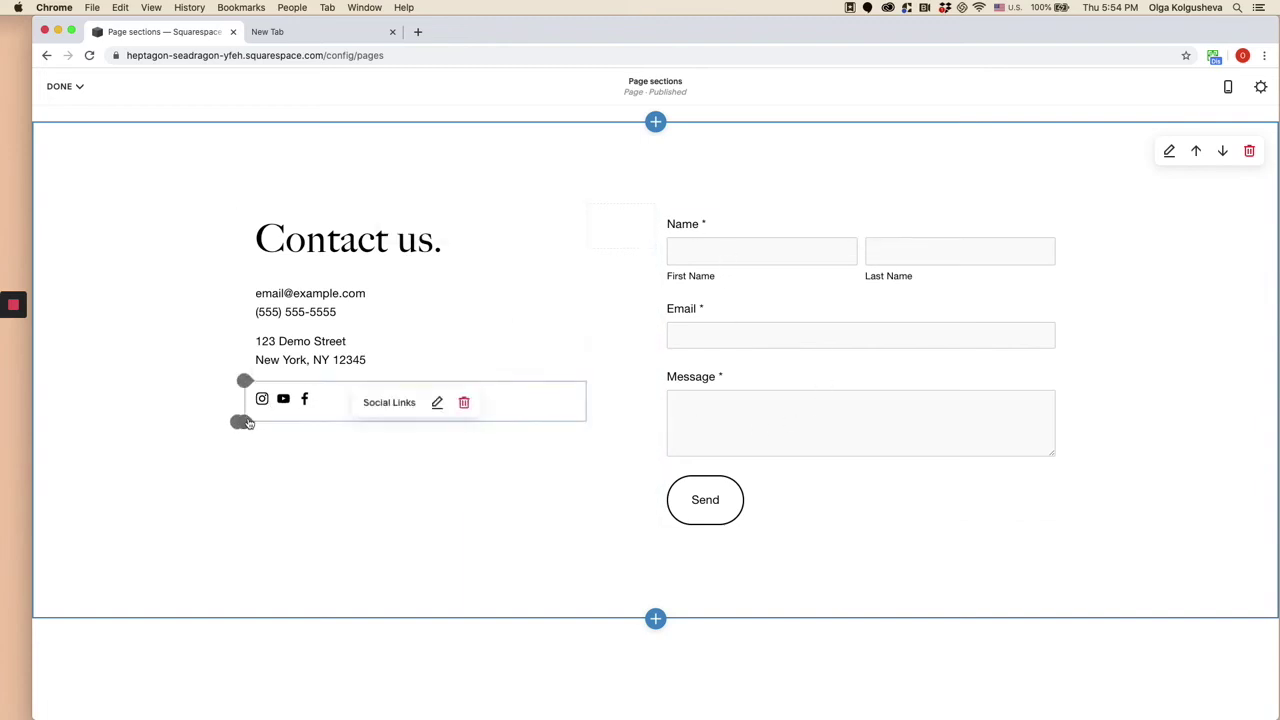
# Add a Map block below the Social Links in the contact details.
pyautogui.moveTo(248, 423); pyautogui.dragTo(248, 423)
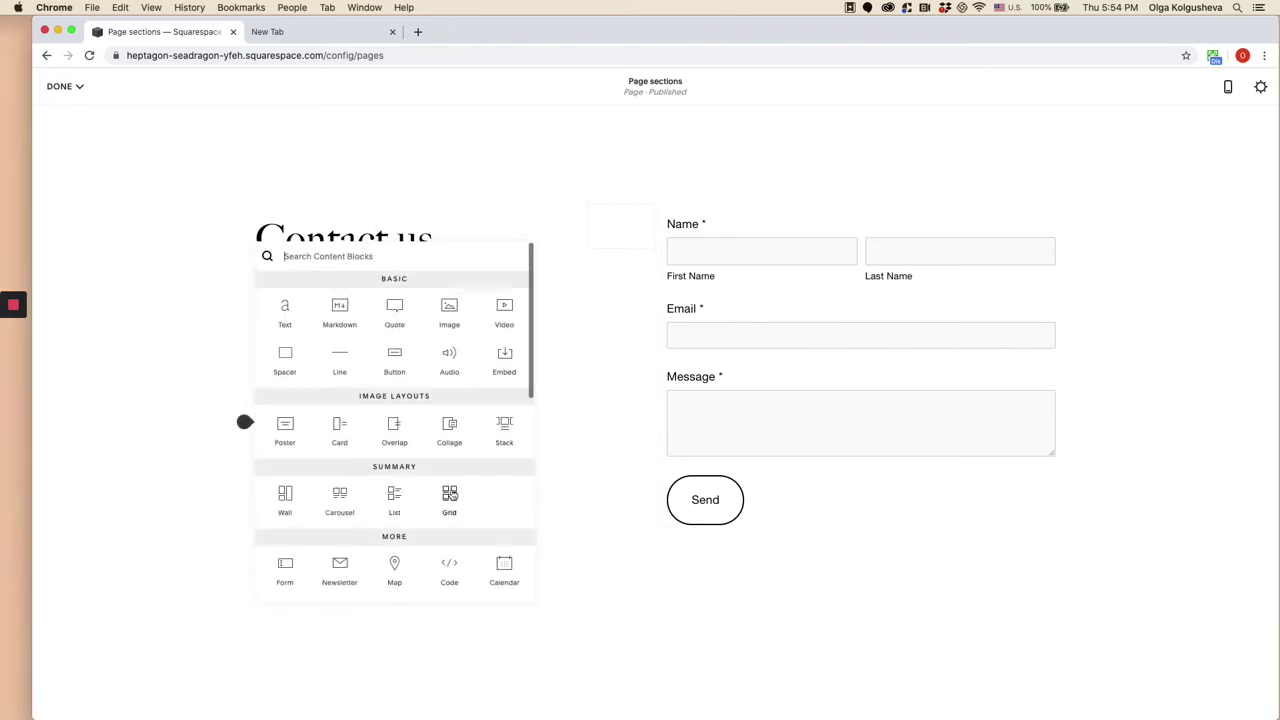
pyautogui.scroll(-3, 410, 494)
pyautogui.click(409, 490)
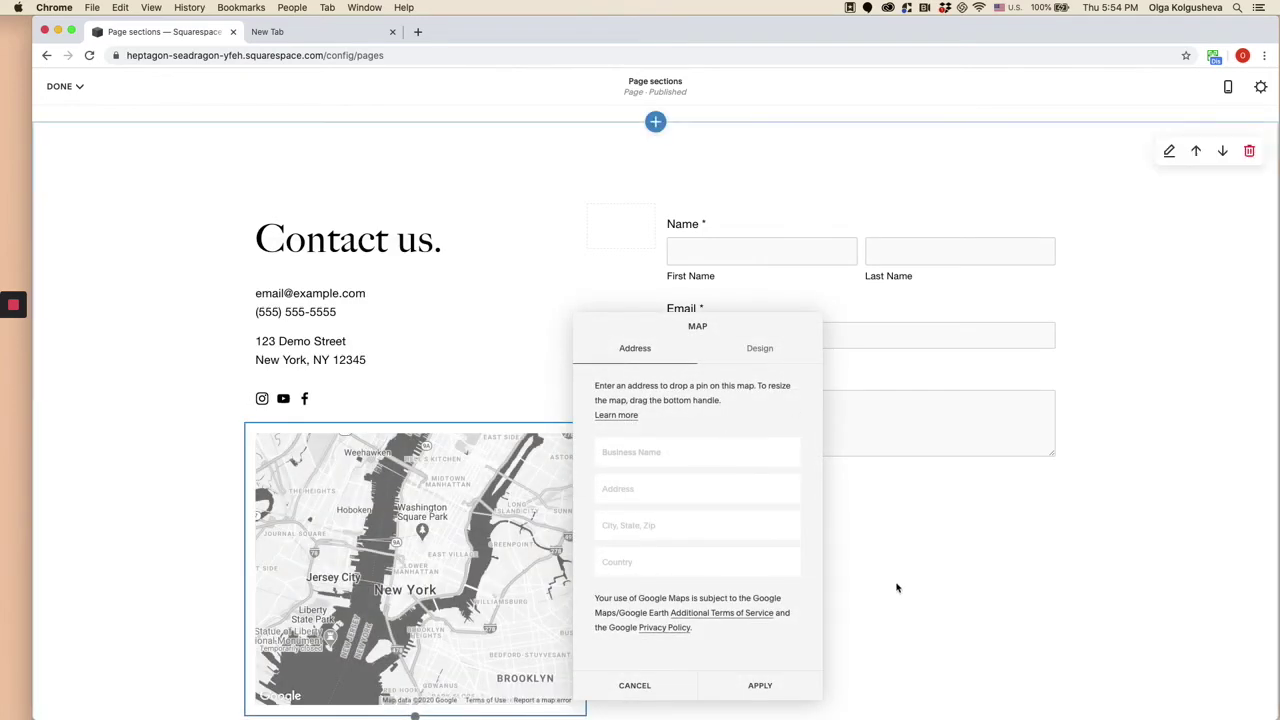
pyautogui.click(895, 590)
# Drag the spacer and form edges to widen the contact form toward the text.
pyautogui.scroll(-2, 700, 400)
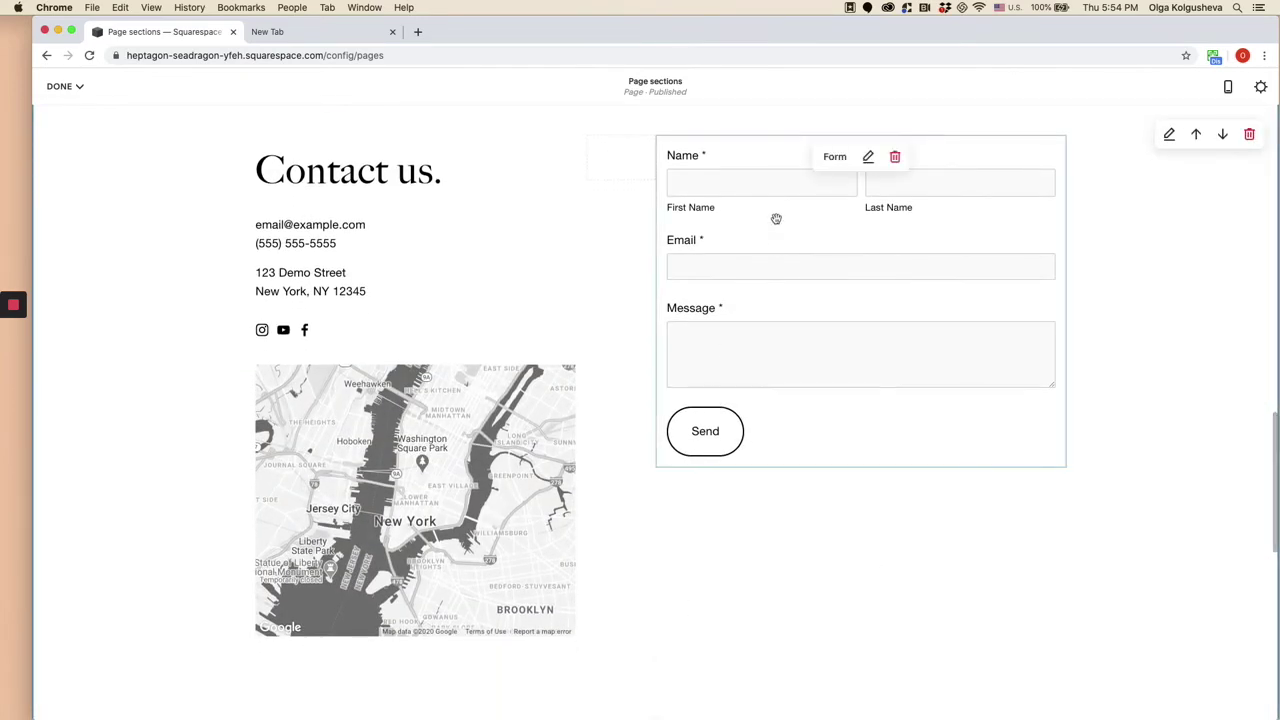
pyautogui.scroll(2, 740, 215)
pyautogui.moveTo(655, 200); pyautogui.dragTo(555, 204)
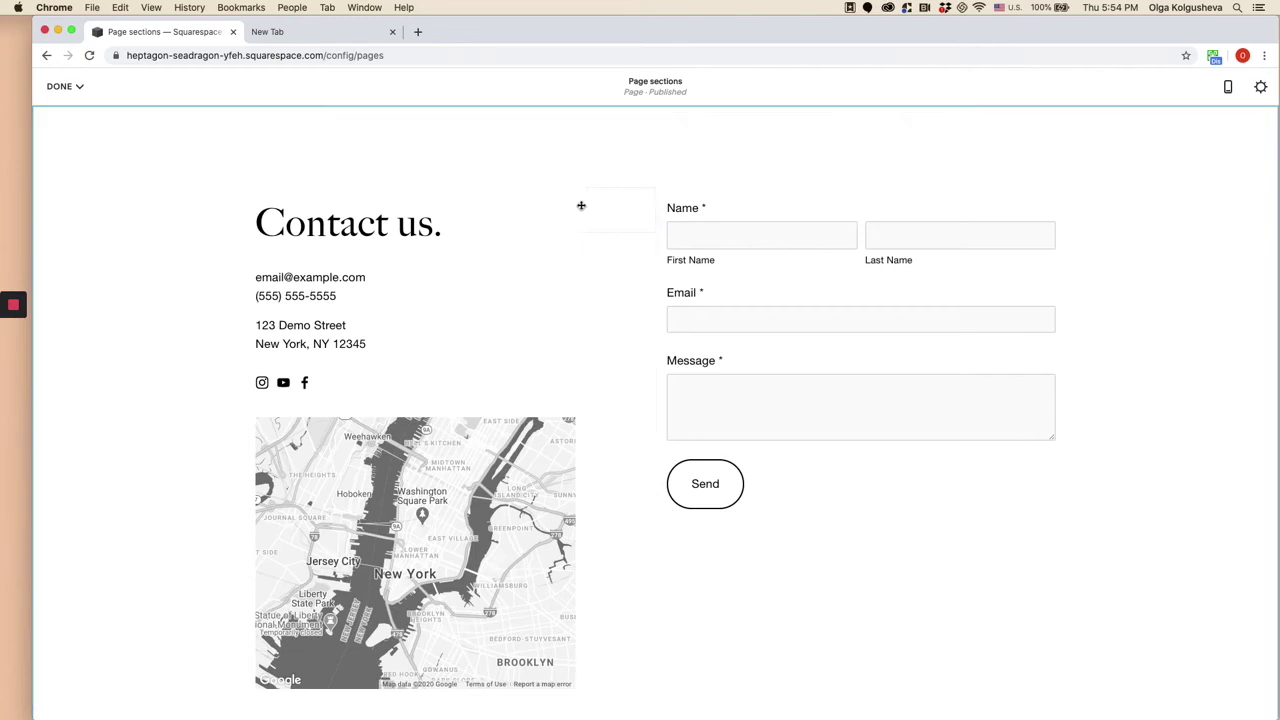
pyautogui.moveTo(654, 202); pyautogui.dragTo(587, 212)
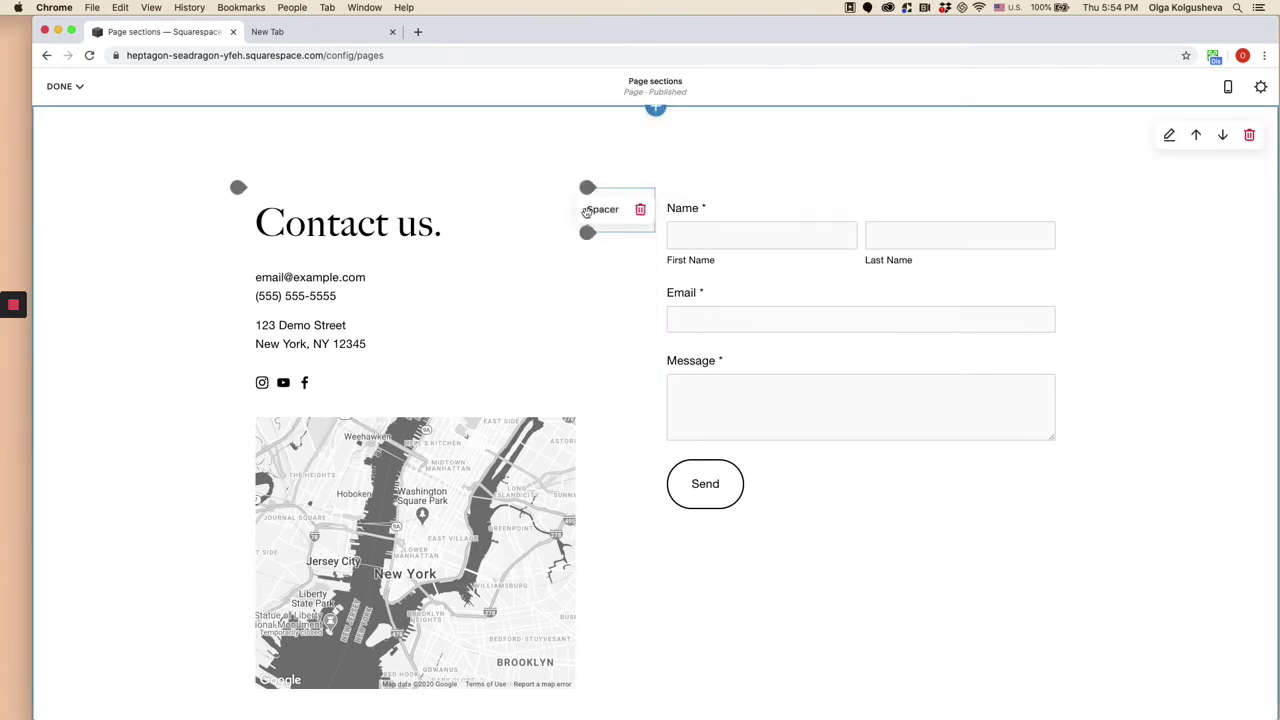
pyautogui.click(526, 214)
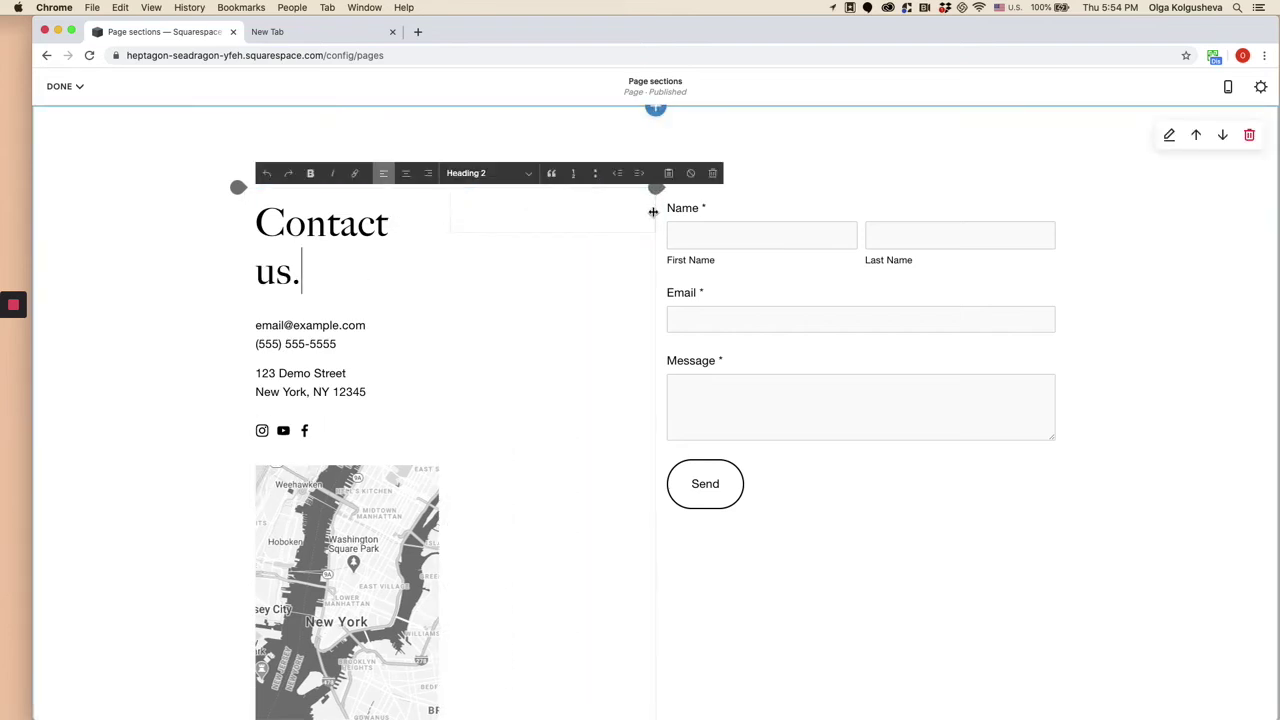
pyautogui.moveTo(530, 212); pyautogui.dragTo(508, 214)
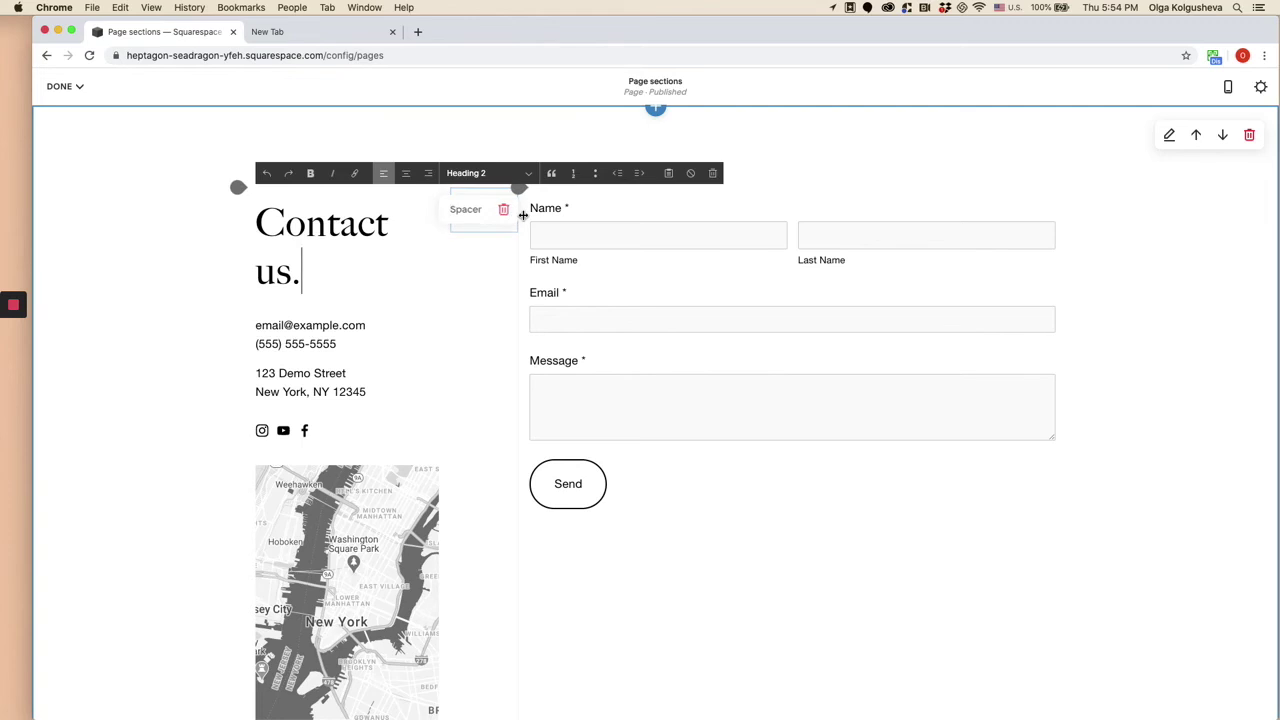
pyautogui.moveTo(633, 216); pyautogui.dragTo(583, 220)
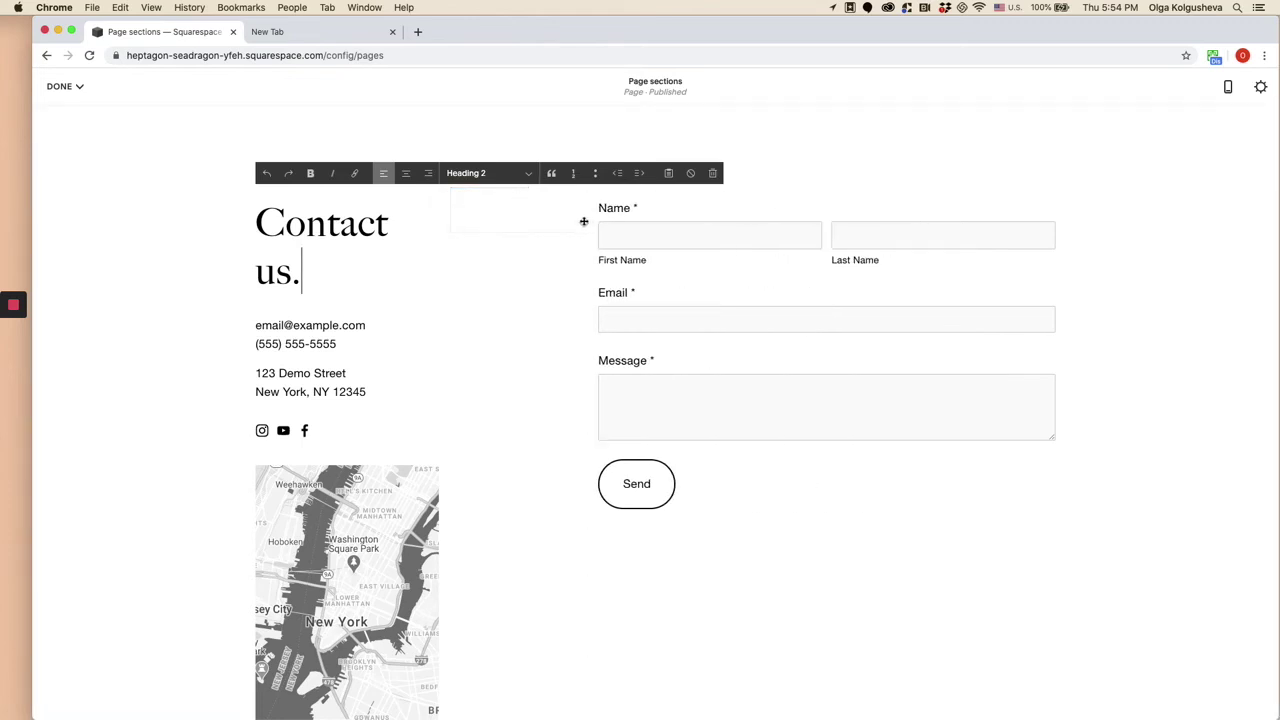
pyautogui.click(553, 298)
# In the contact form's settings, browse the addable field types and dismiss the picker, leaving Name, Email, Message.
pyautogui.click(834, 210)
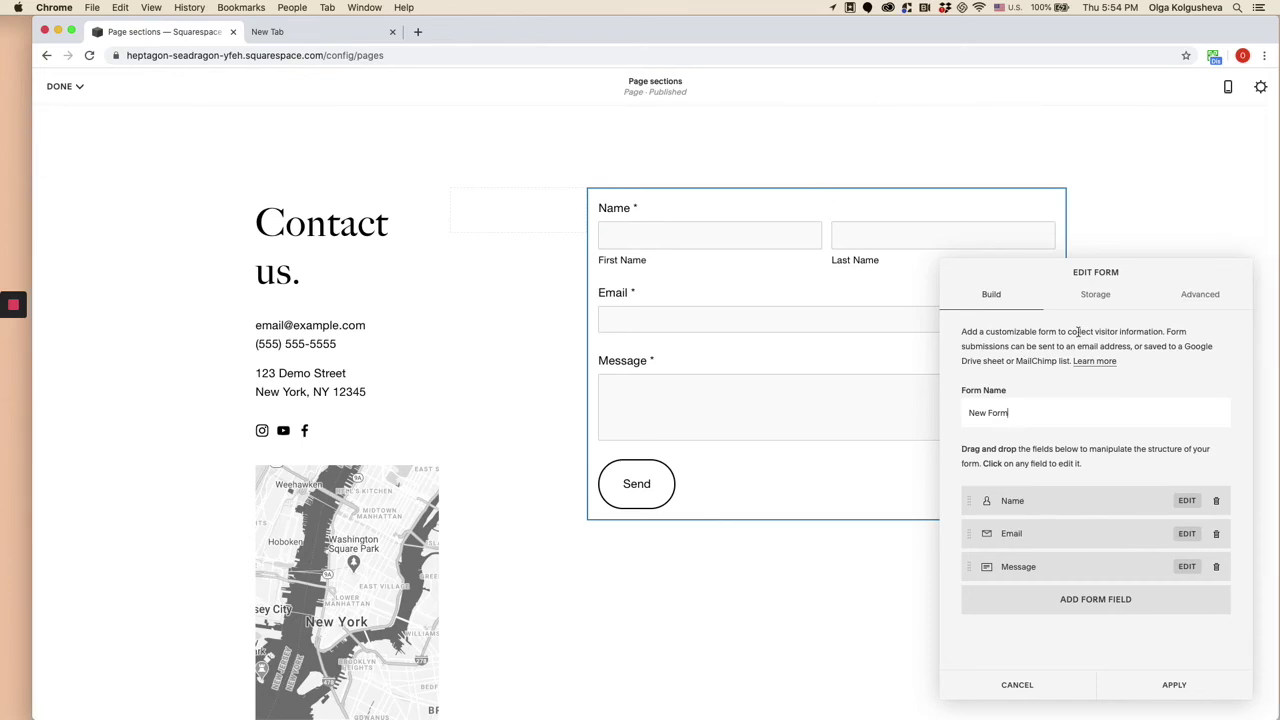
pyautogui.click(1077, 610)
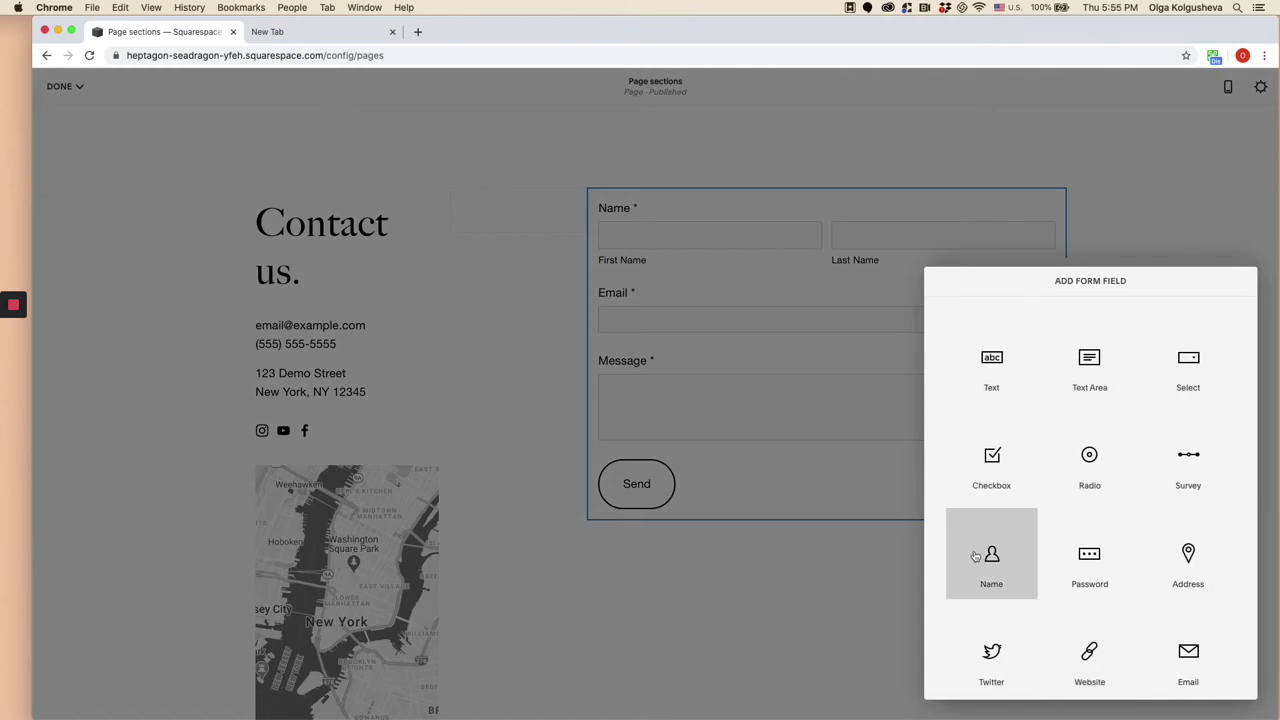
pyautogui.moveTo(1077, 570); pyautogui.dragTo(1090, 385)
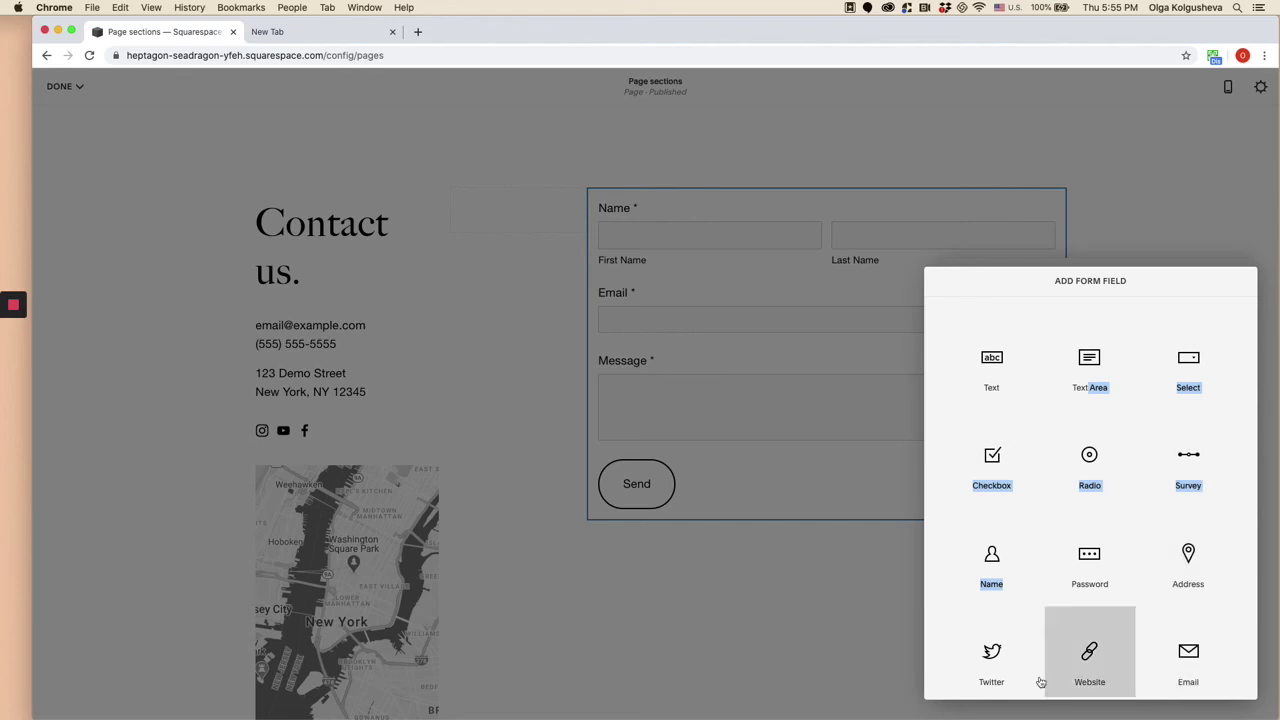
pyautogui.click(889, 438)
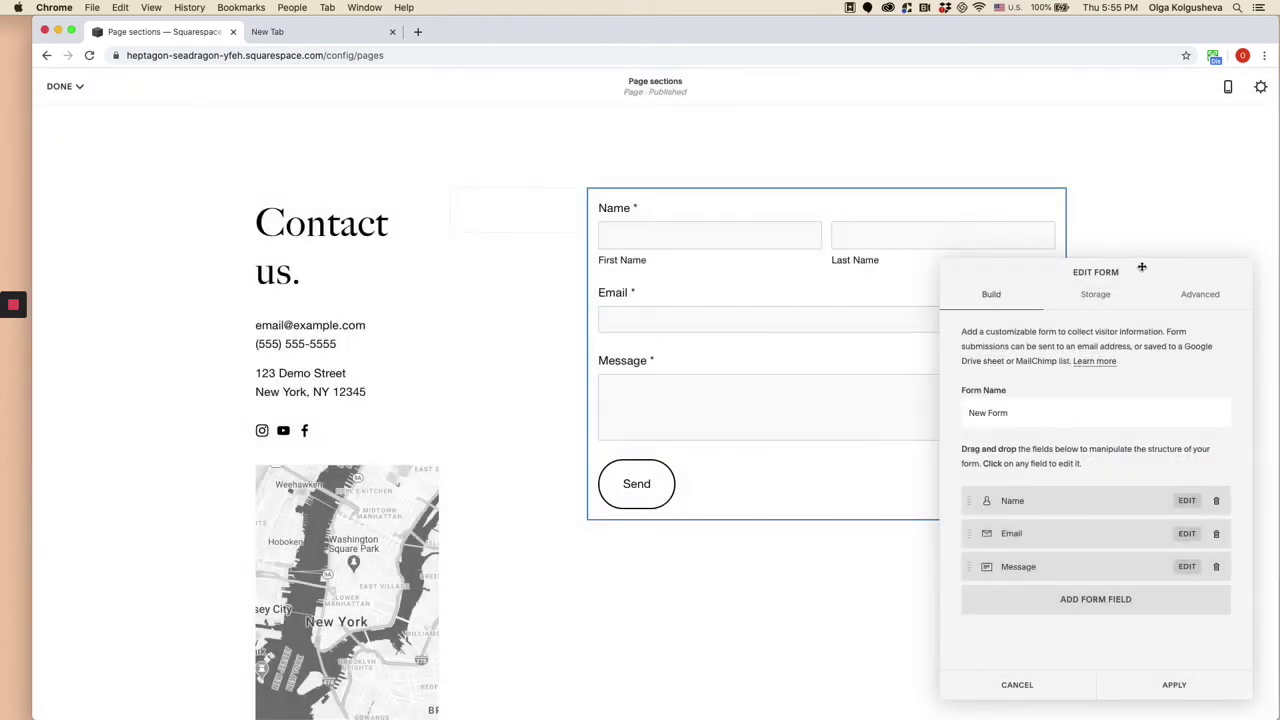
# Look through the form's Storage and Advanced tabs, ending on the Storage options.
pyautogui.click(1093, 297)
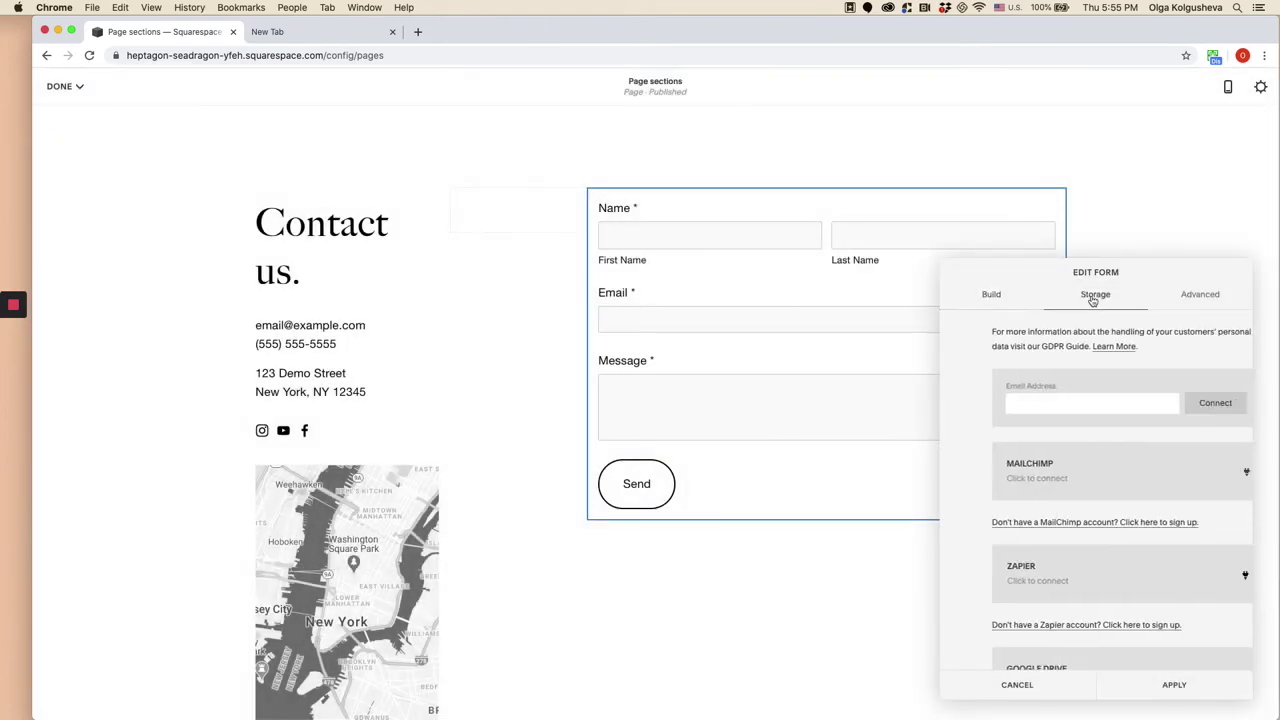
pyautogui.click(1185, 297)
pyautogui.click(1090, 296)
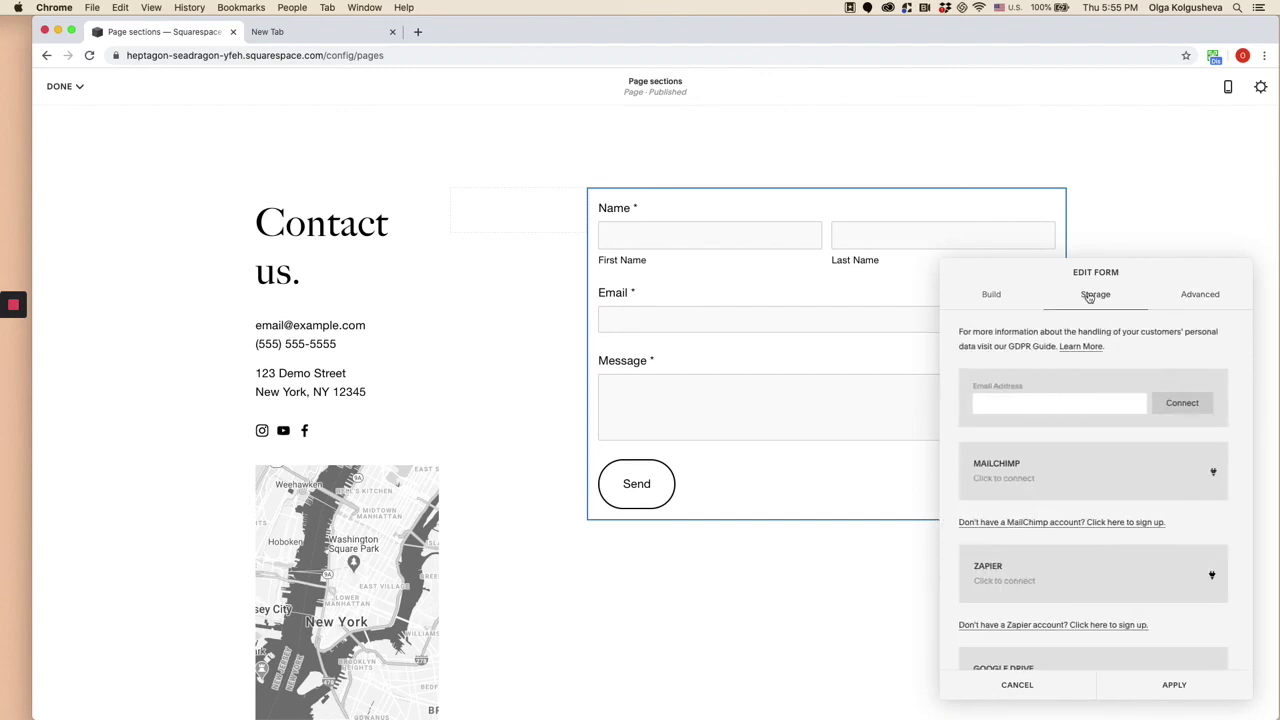
pyautogui.click(1000, 302)
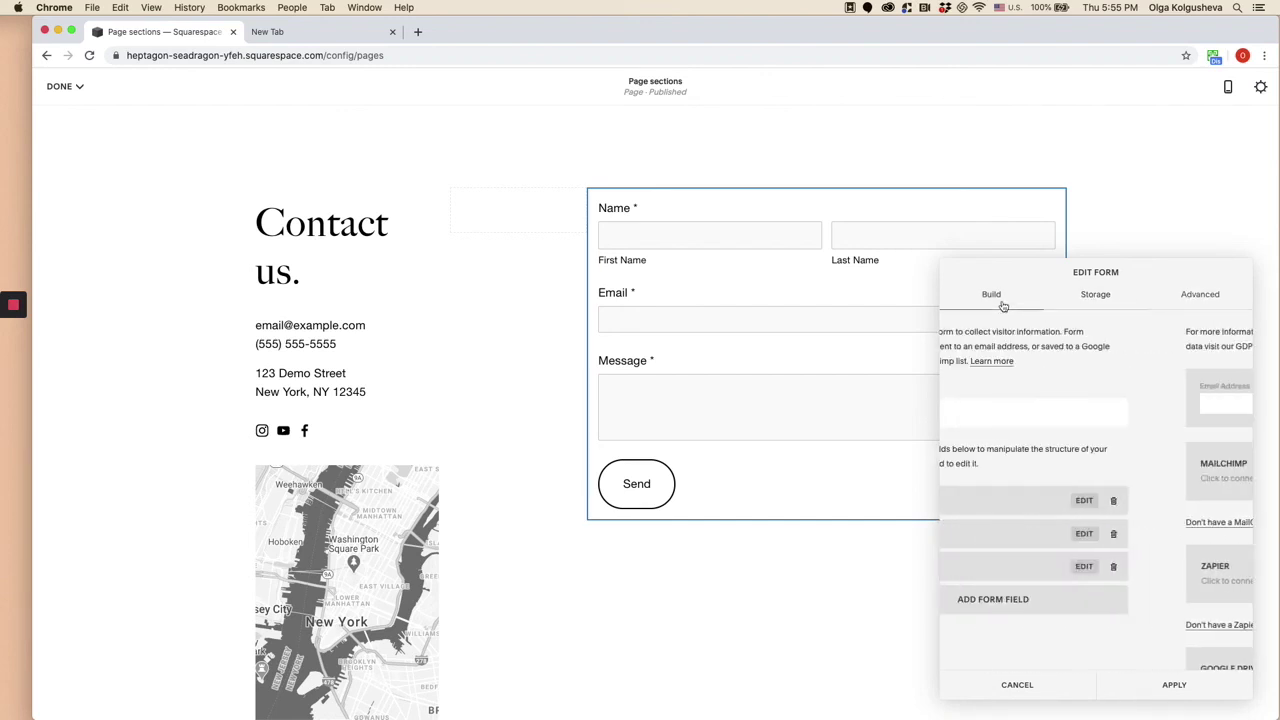
pyautogui.click(1110, 302)
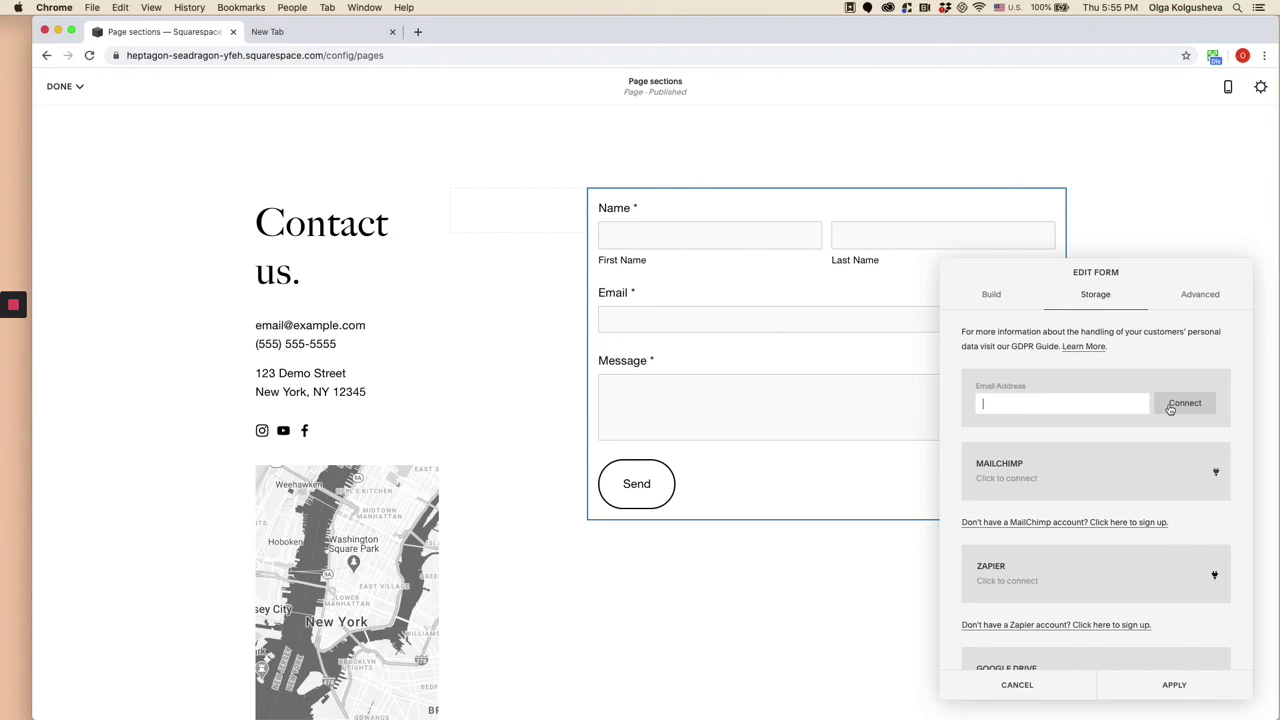
# Try connecting MailChimp storage, dismissing the Premium Feature notice and the authentication error.
pyautogui.click(1090, 491)
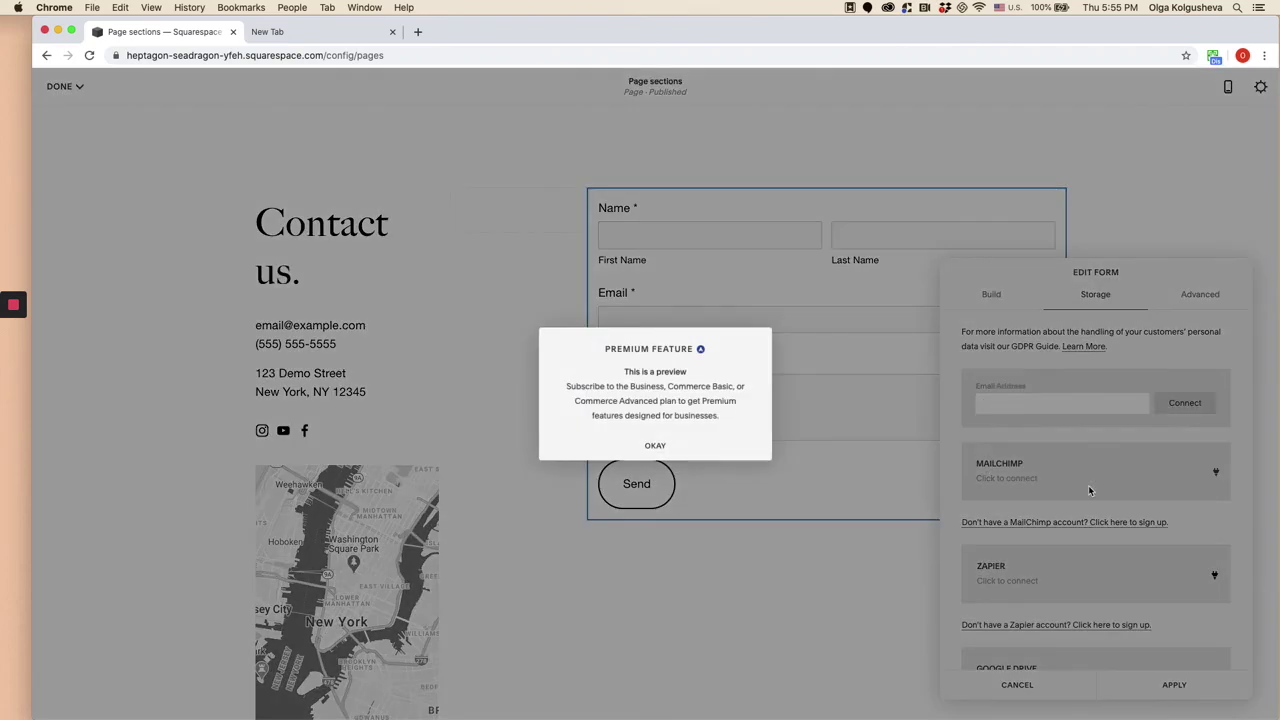
pyautogui.click(655, 446)
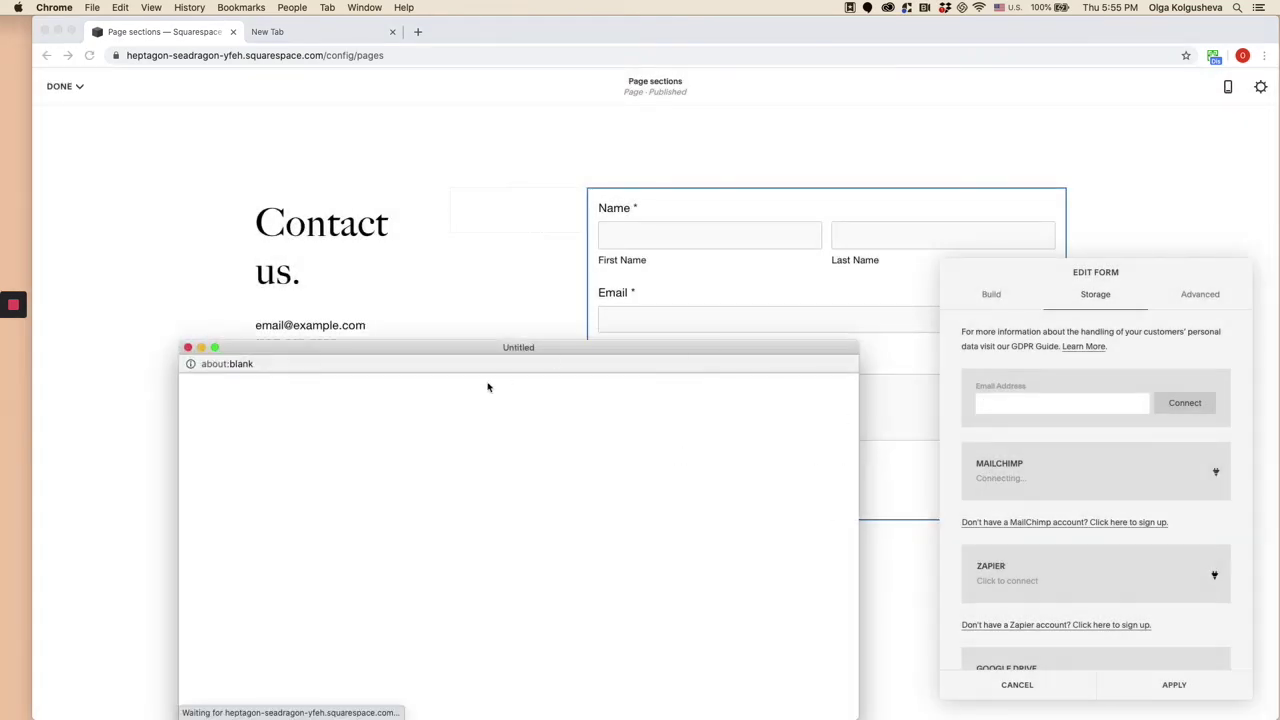
pyautogui.click(187, 348)
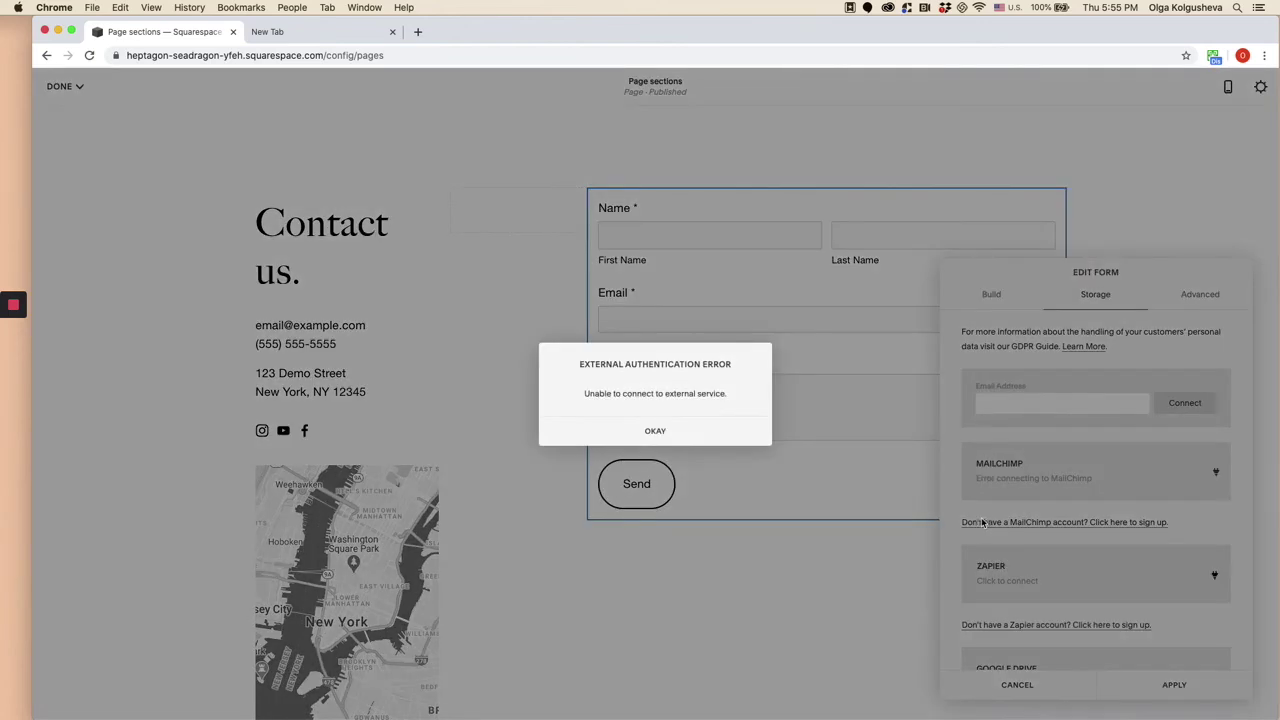
pyautogui.click(676, 438)
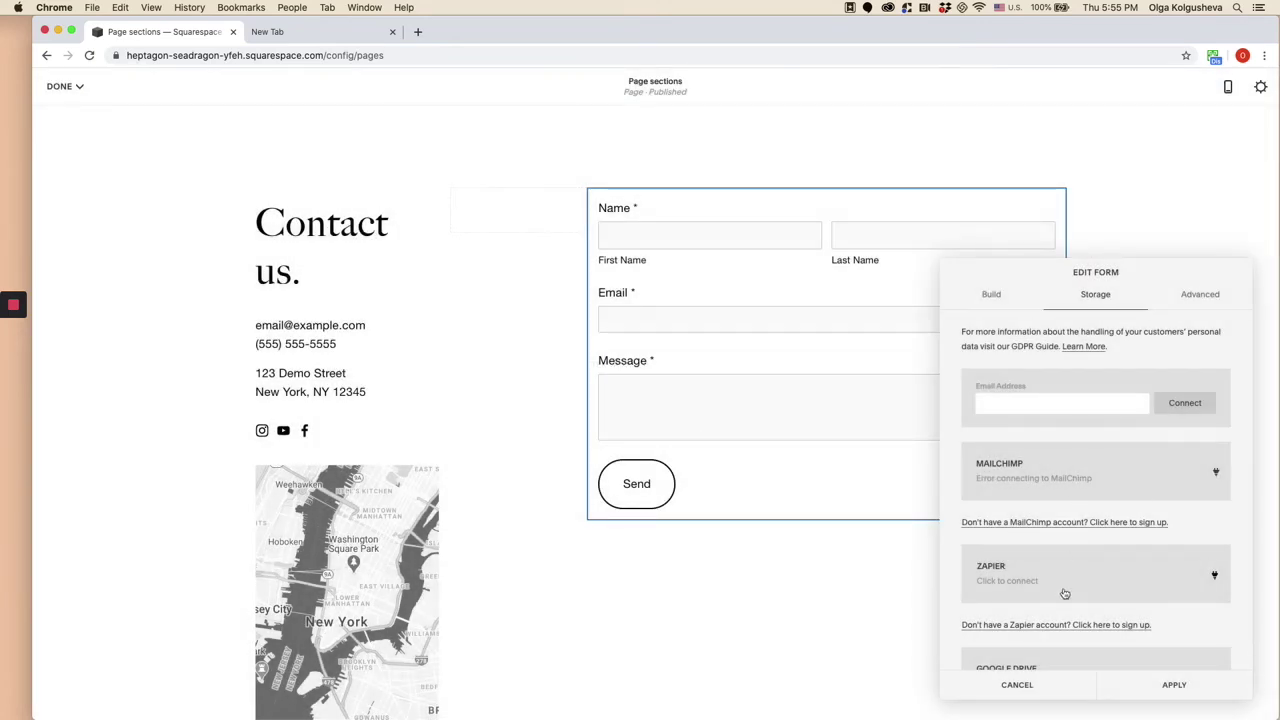
pyautogui.scroll(-1, 1065, 594)
pyautogui.scroll(1, 1065, 594)
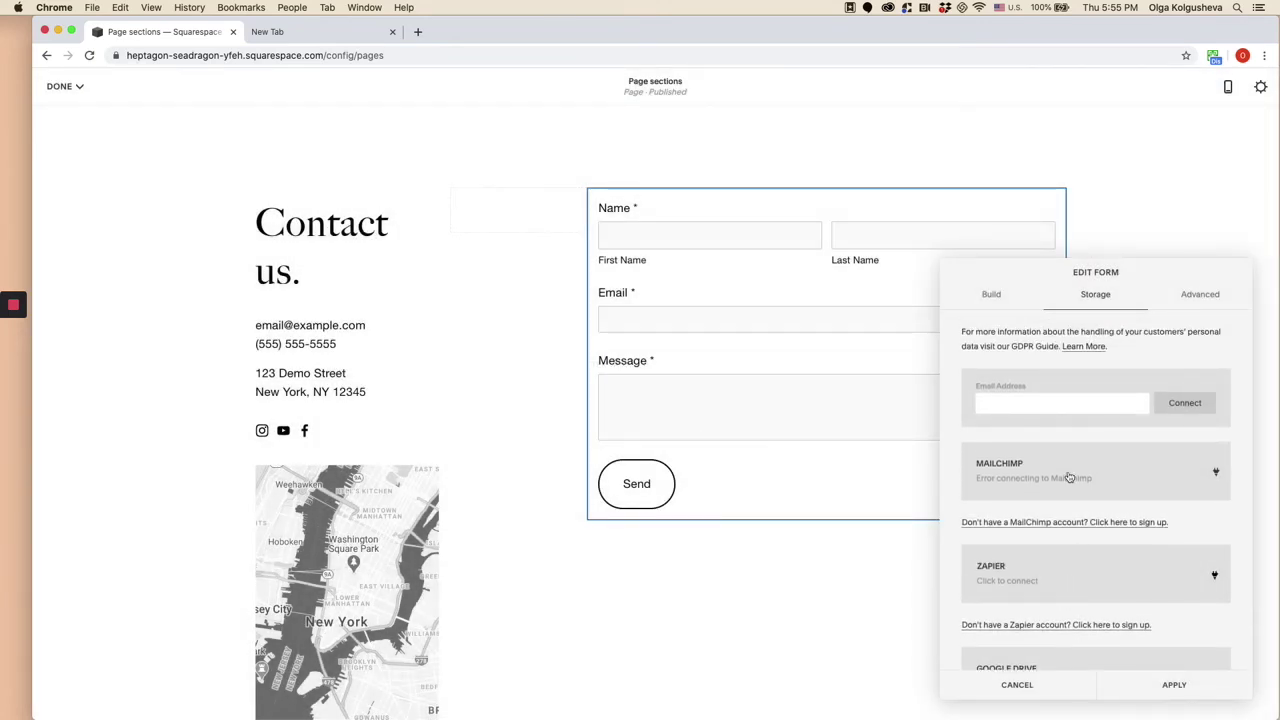